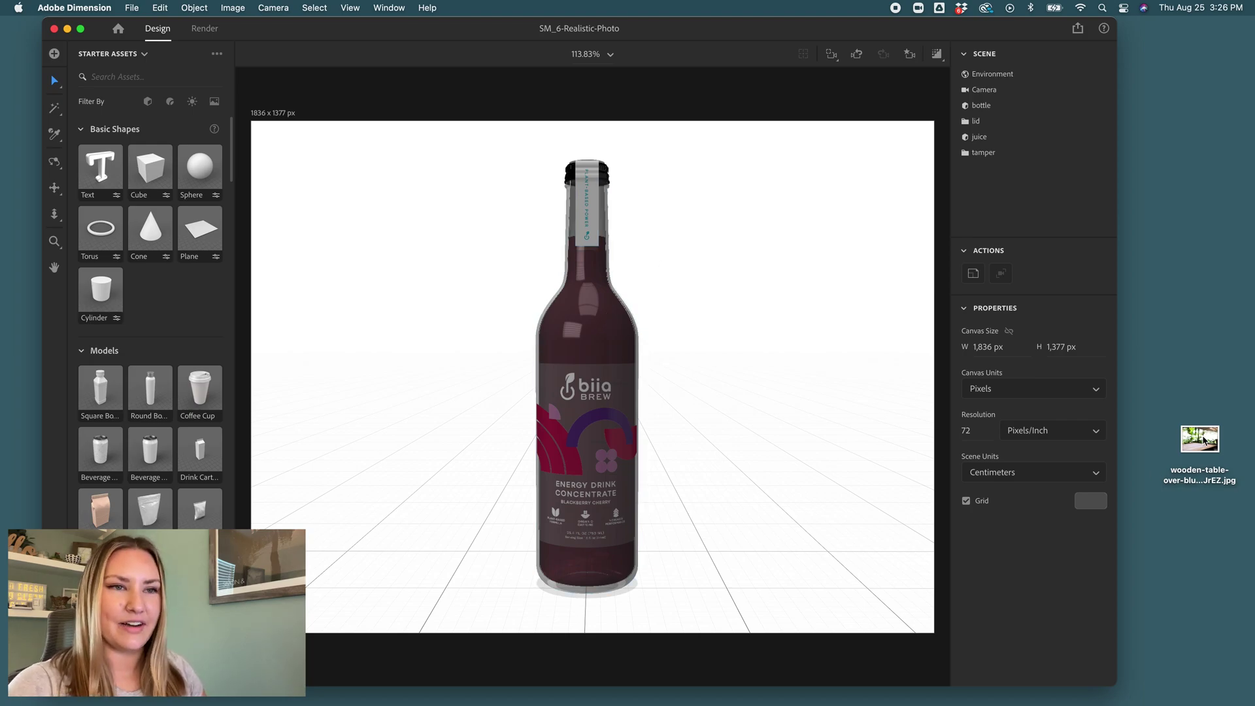
- Select the wooden café table photo on the desktop
left_click_drag(1204, 440, 1186, 445)
- Preview the café table photo full size in Quick Look, then close the preview
key("space")
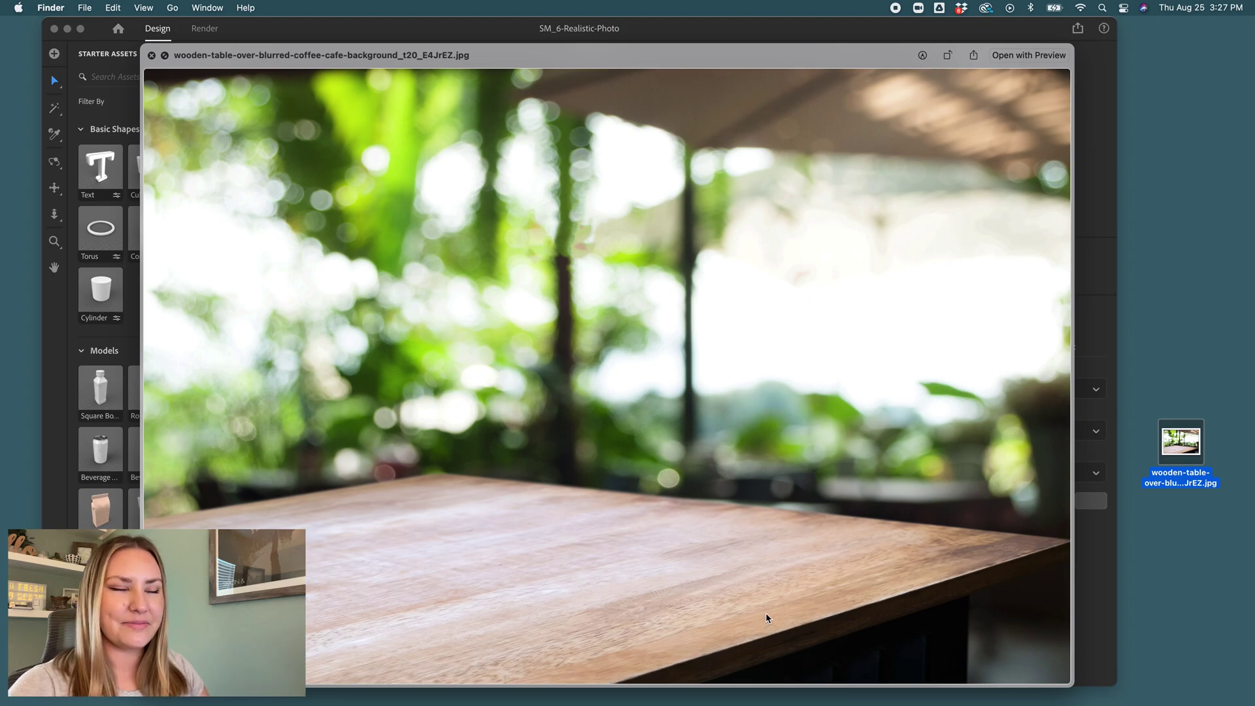
key("space")
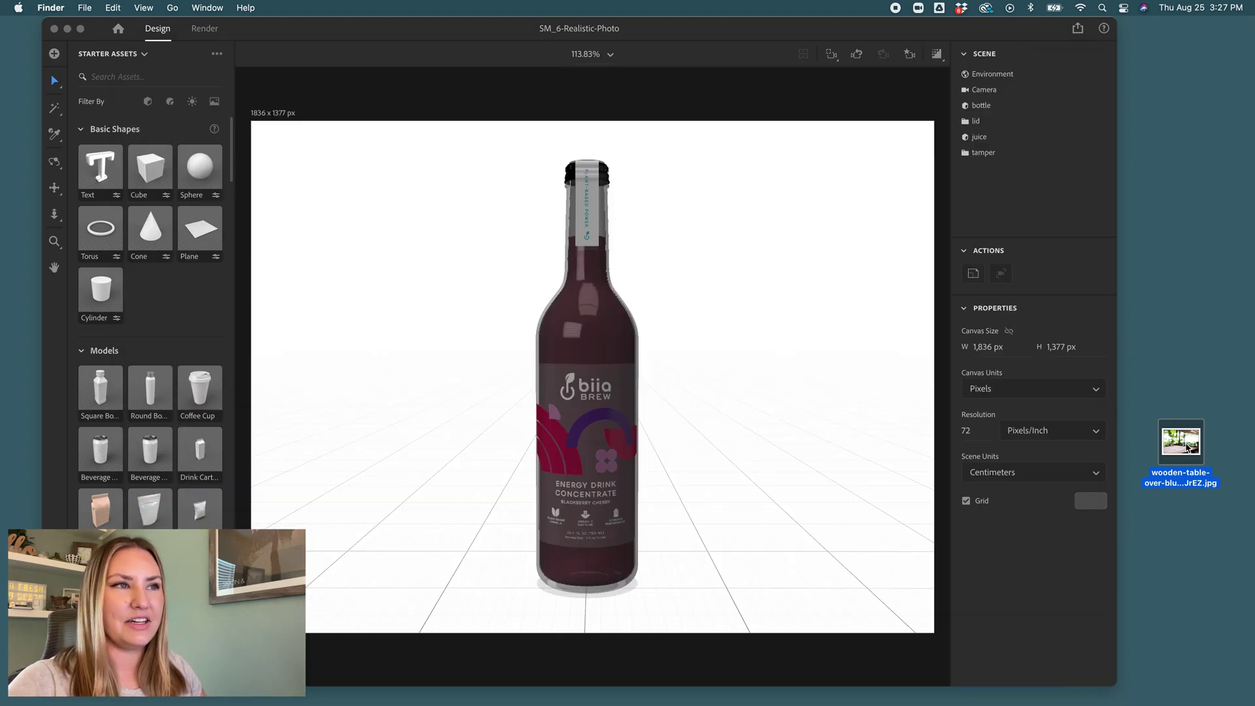
- Drop the café table photo onto the canvas as the background, then try a plain-colour background
left_click_drag(1187, 447, 843, 274)
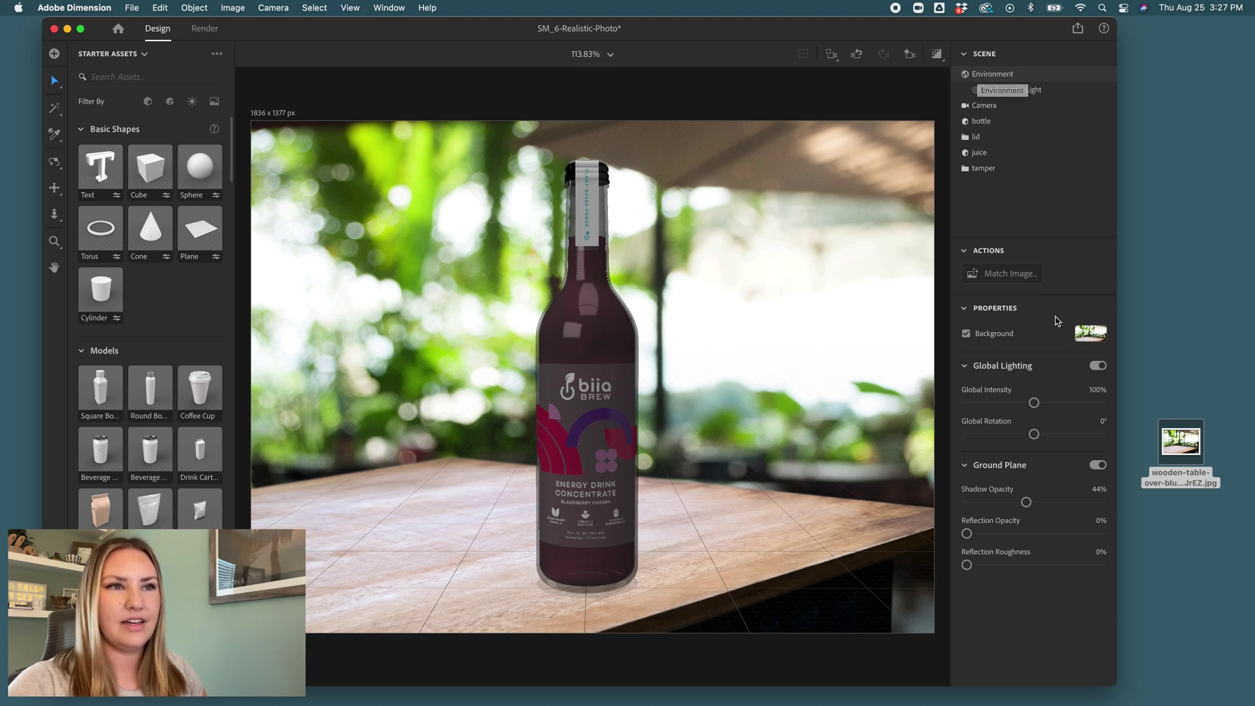
left_click(1090, 336)
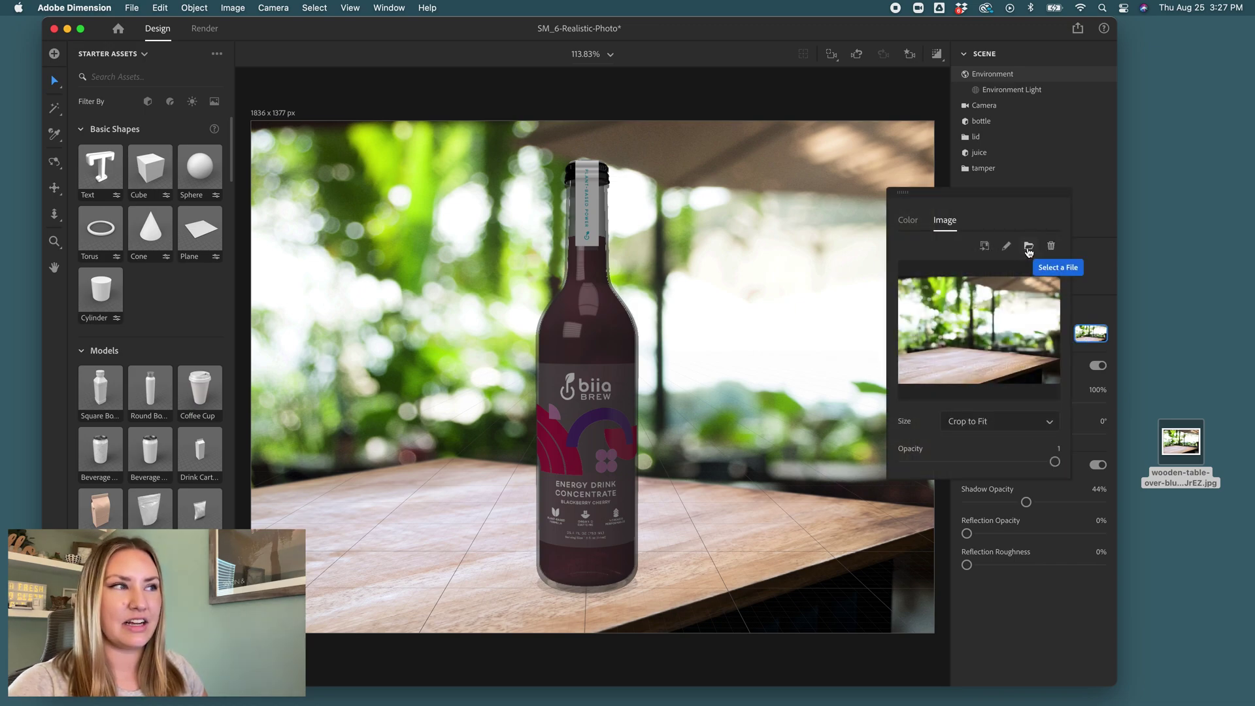
left_click(1028, 252)
left_click(752, 477)
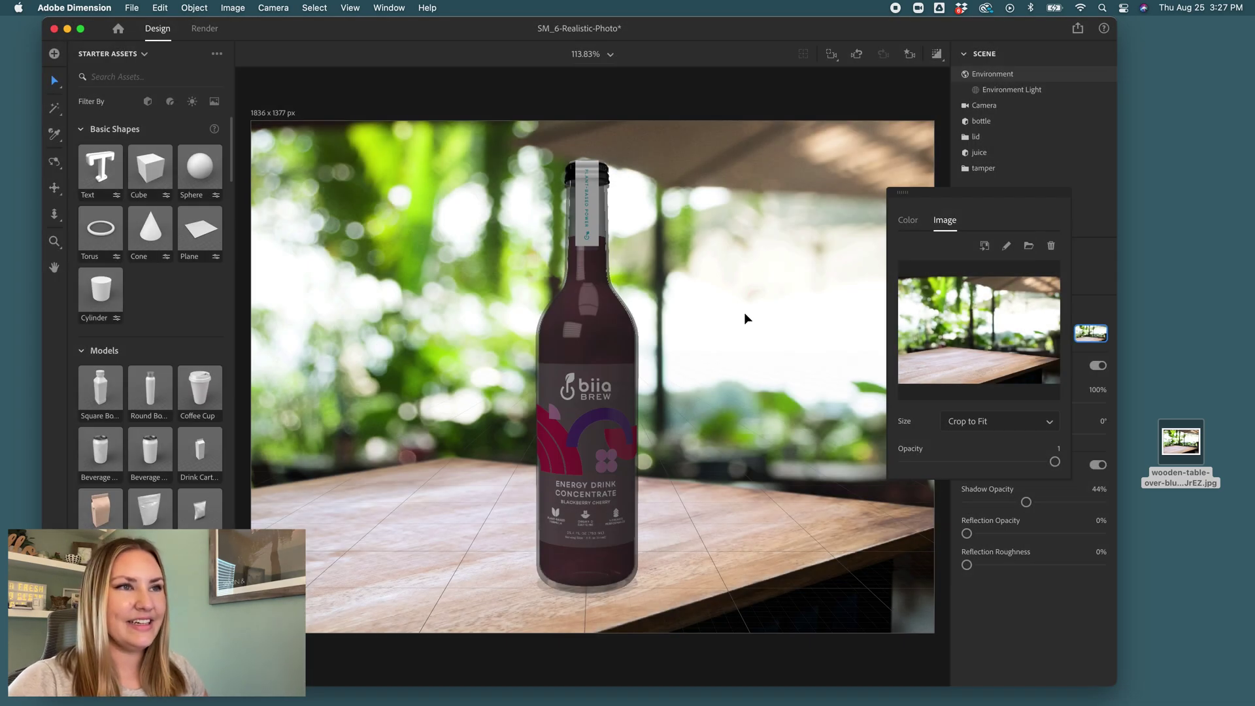
left_click(908, 222)
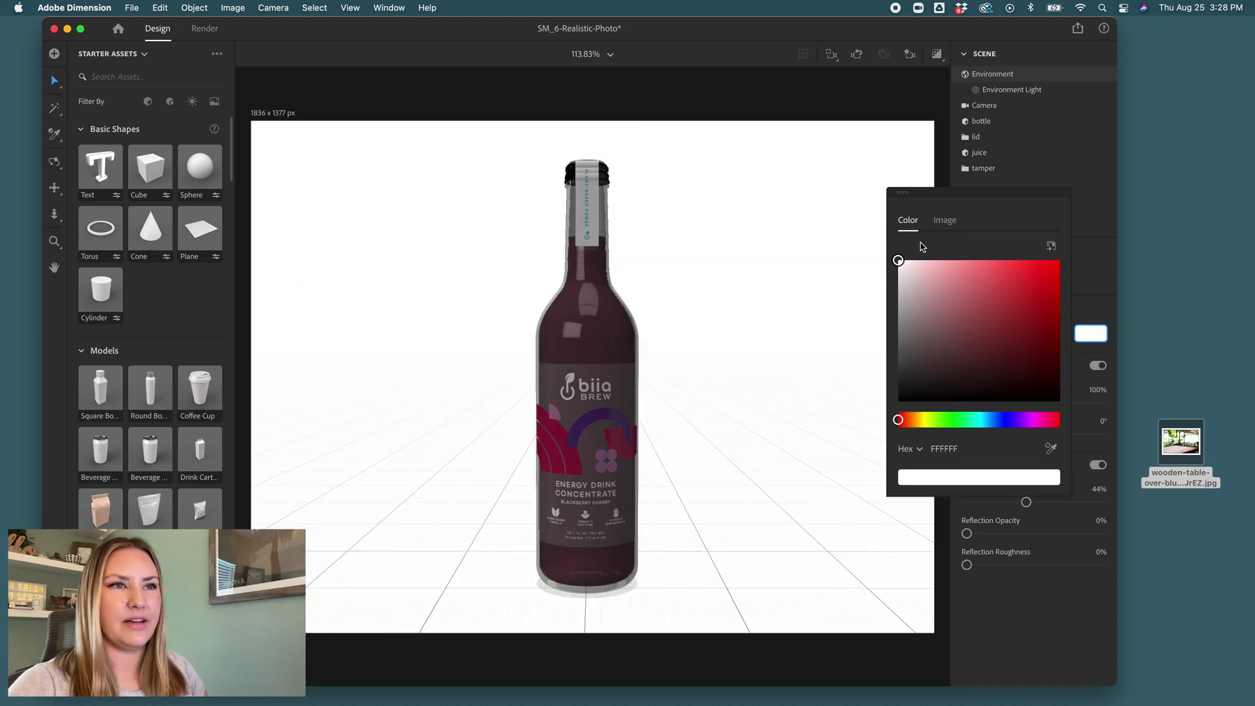
left_click(1102, 307)
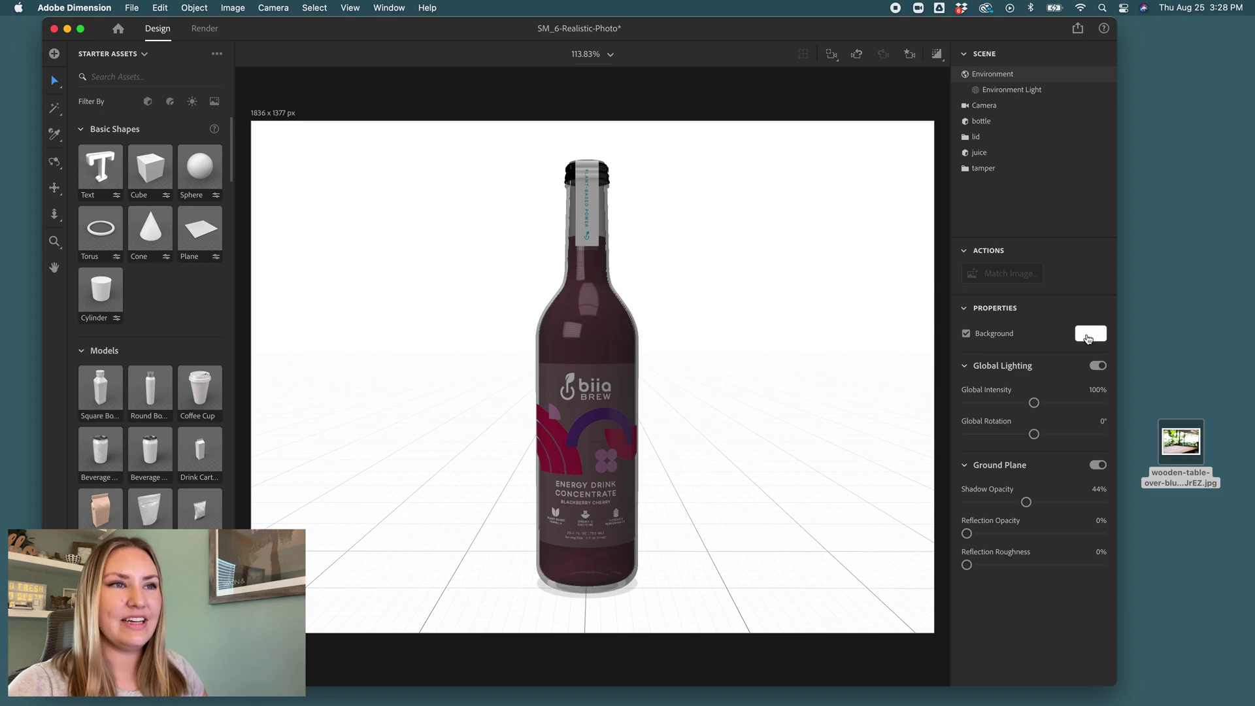
- Switch the background back to the café image, keeping Crop to Fit at opacity 1
left_click(1089, 336)
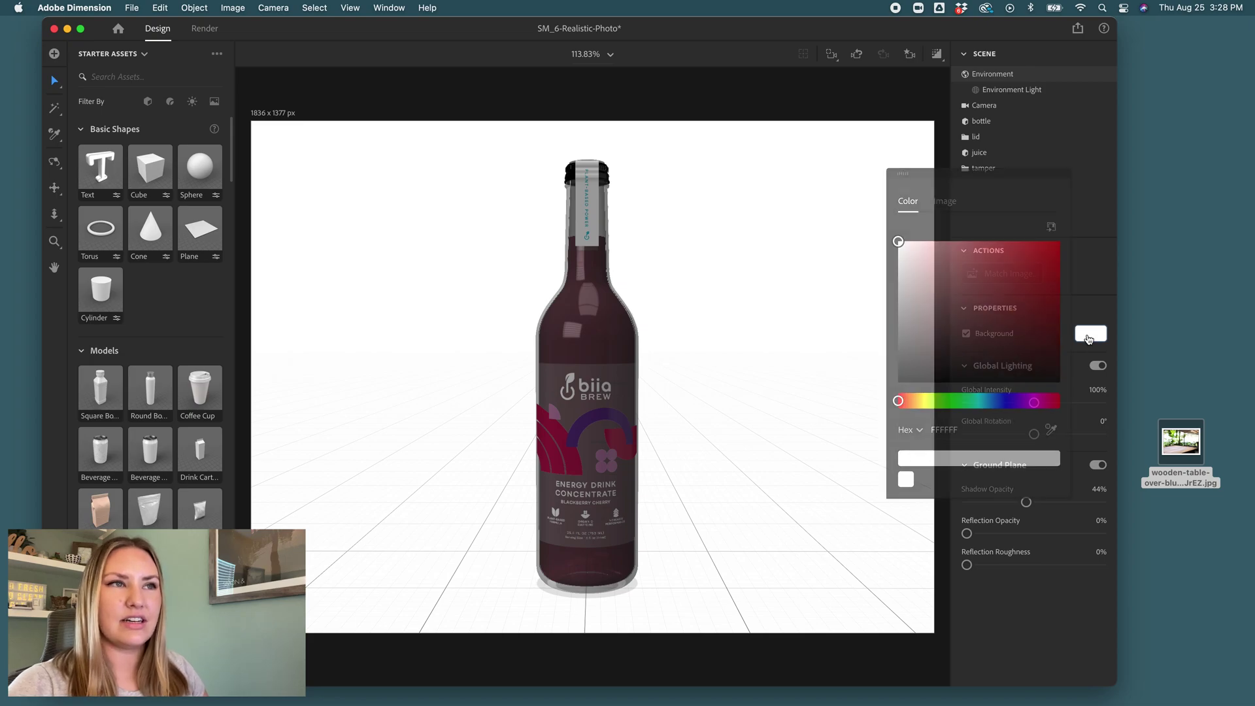
left_click(948, 204)
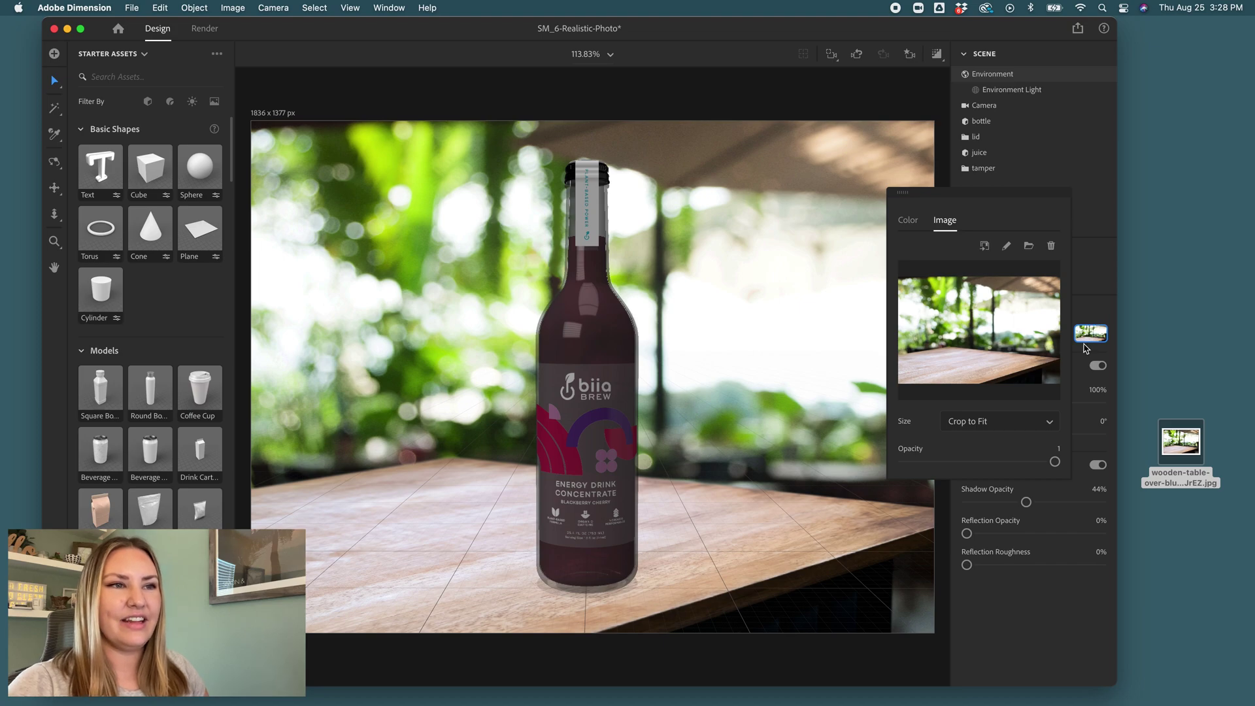
mouse_move(1054, 461)
left_mouse_down()
mouse_move(1041, 462)
mouse_move(1055, 461)
left_mouse_up()
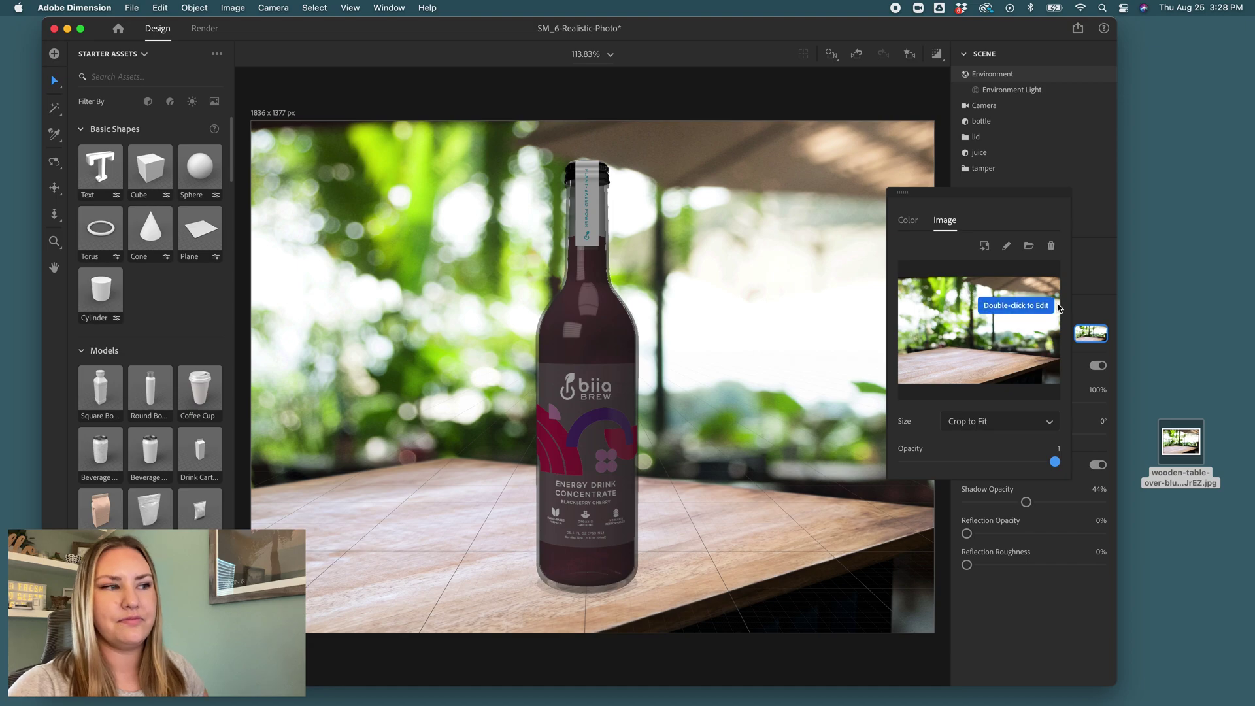
left_click(1092, 337)
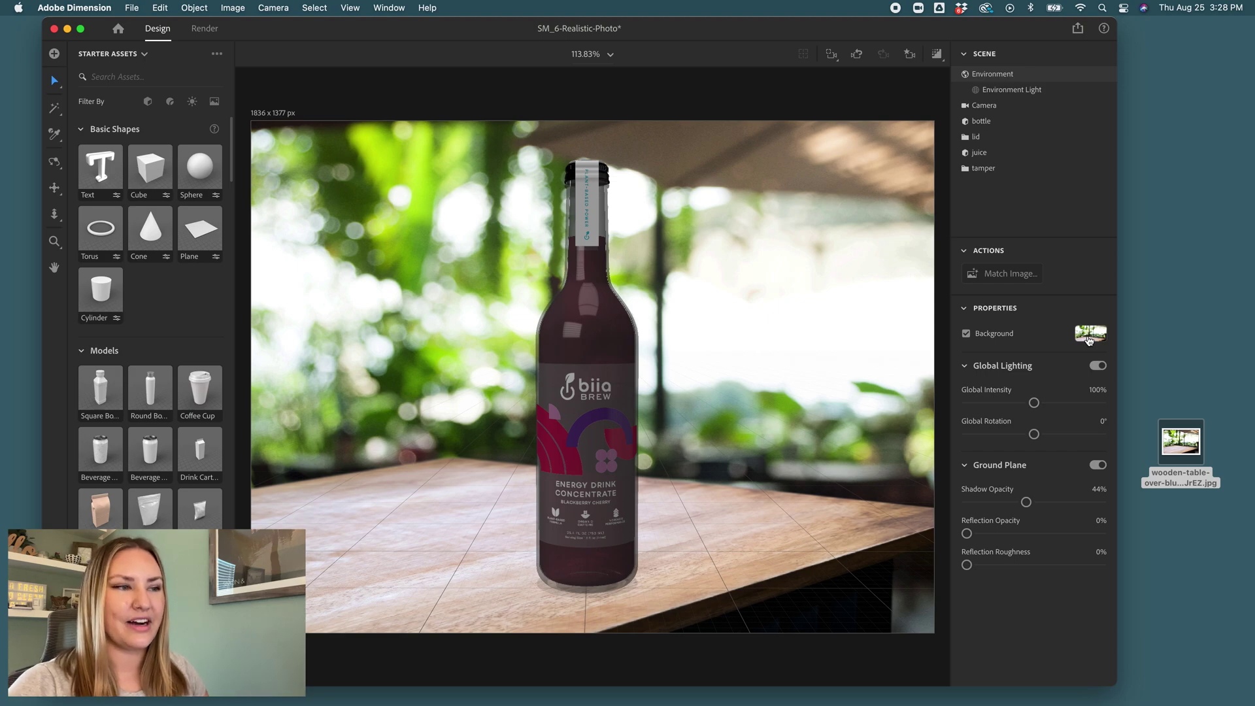
- Turn on the render preview and select the Environment Light, currently at 52% intensity
left_click(937, 55)
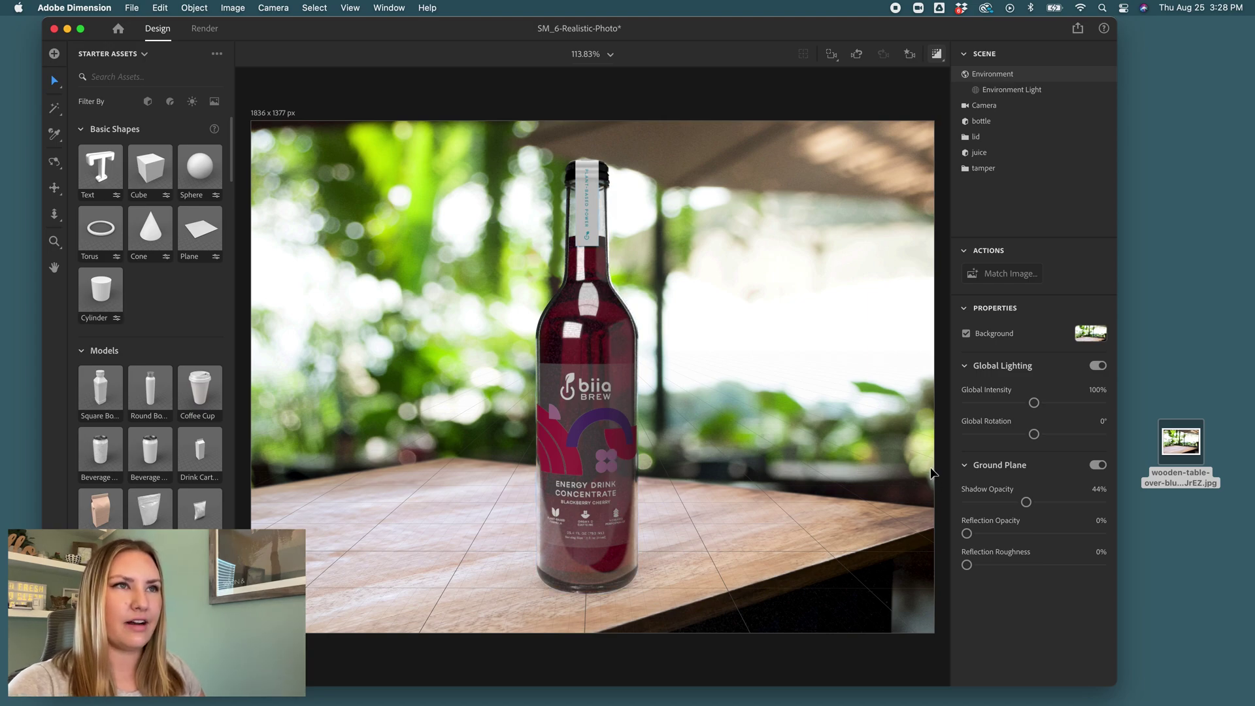
left_click(1008, 91)
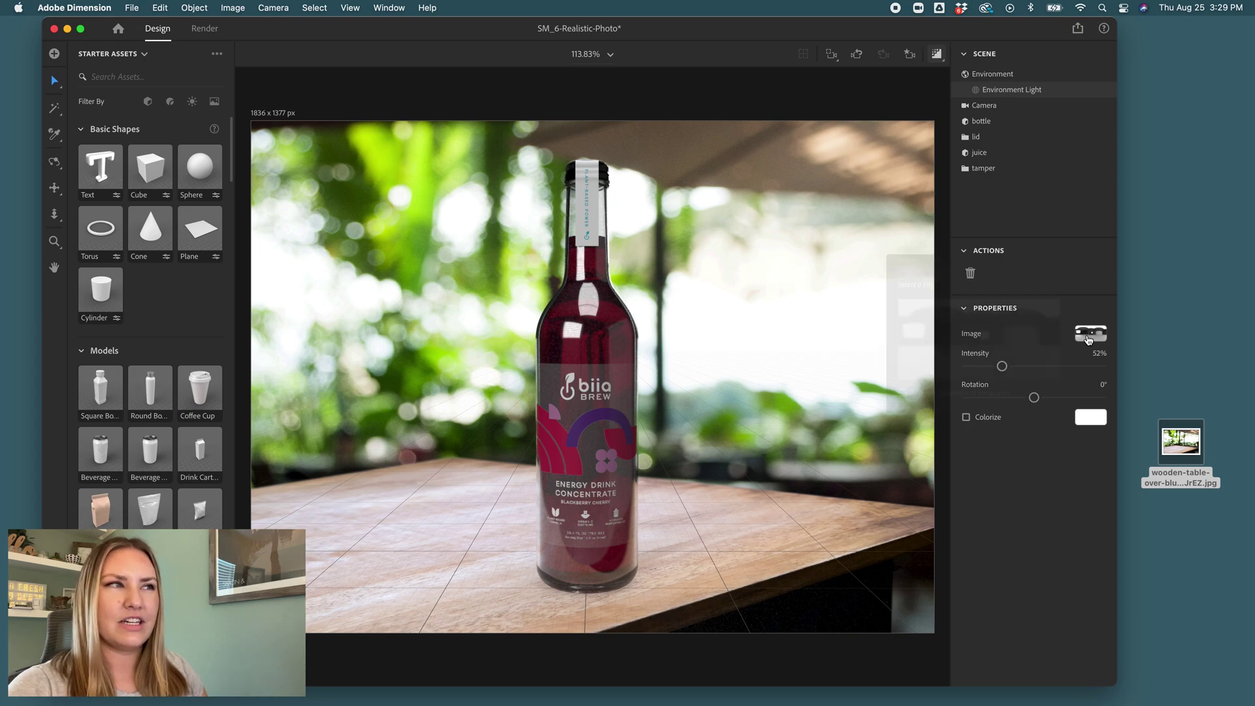
- Load the café table JPG as the environment light image, converted to a spherical panorama at 100%
left_click(1088, 337)
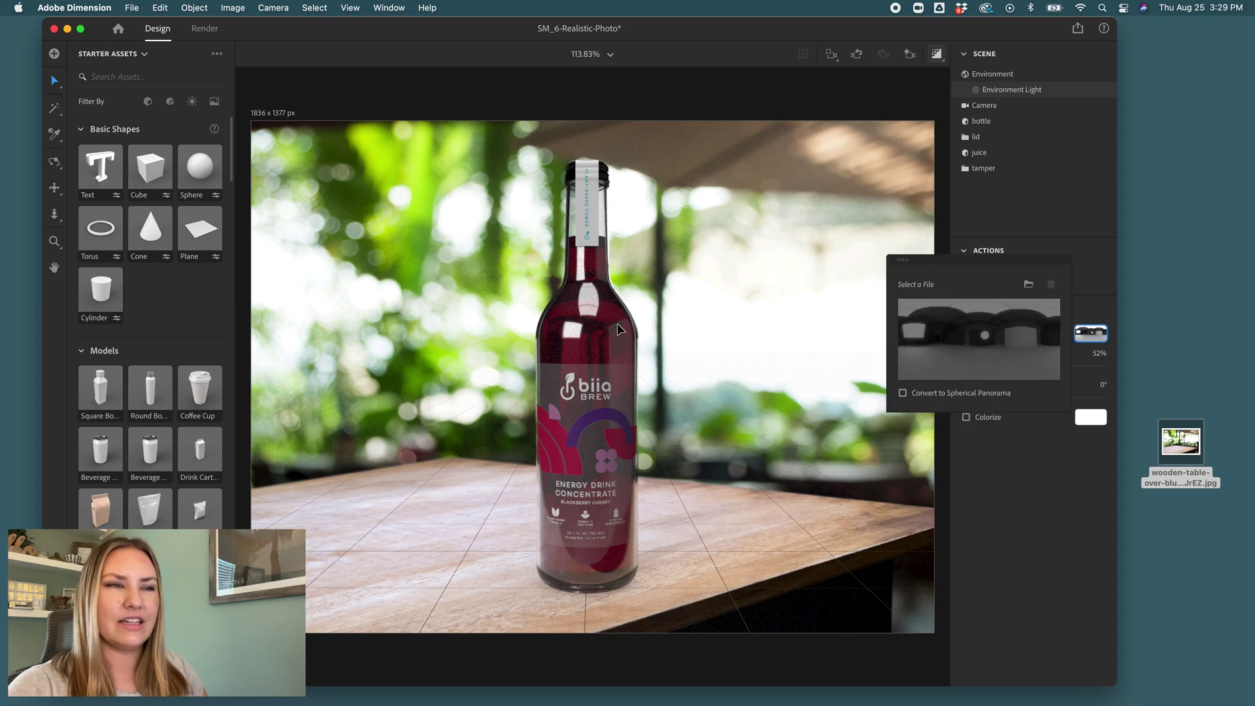
left_click(1029, 287)
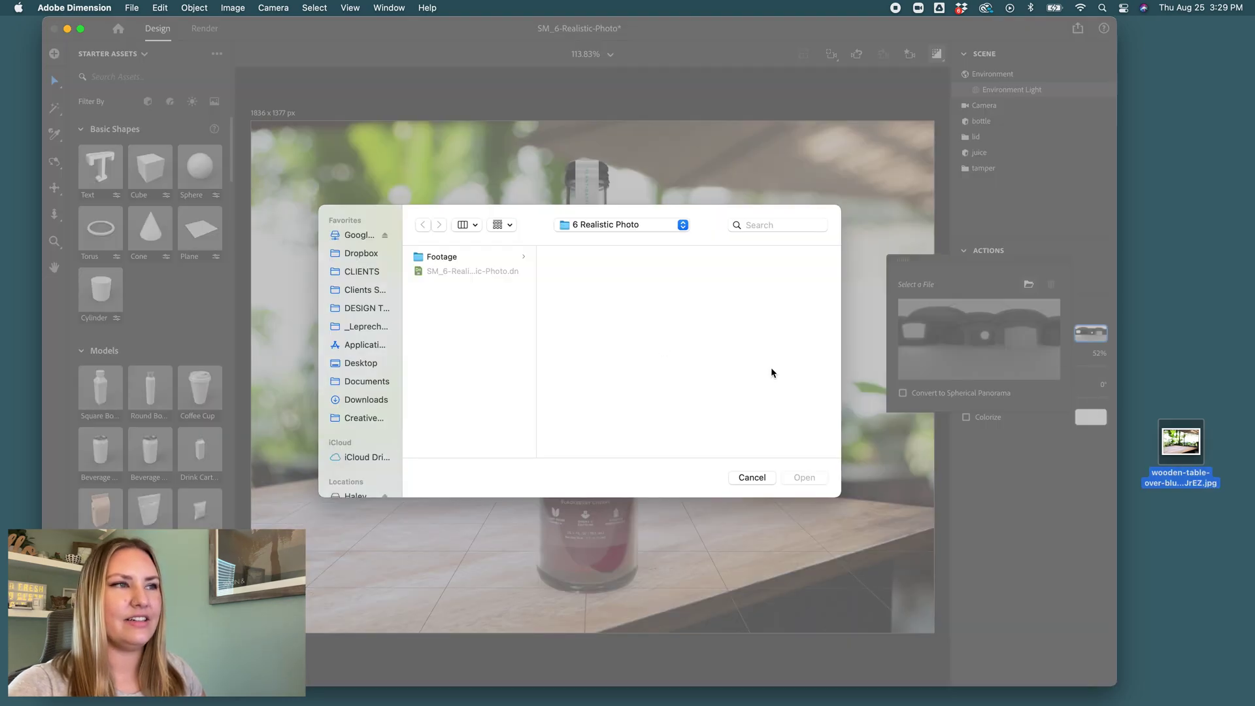
left_click_drag(772, 373, 801, 429)
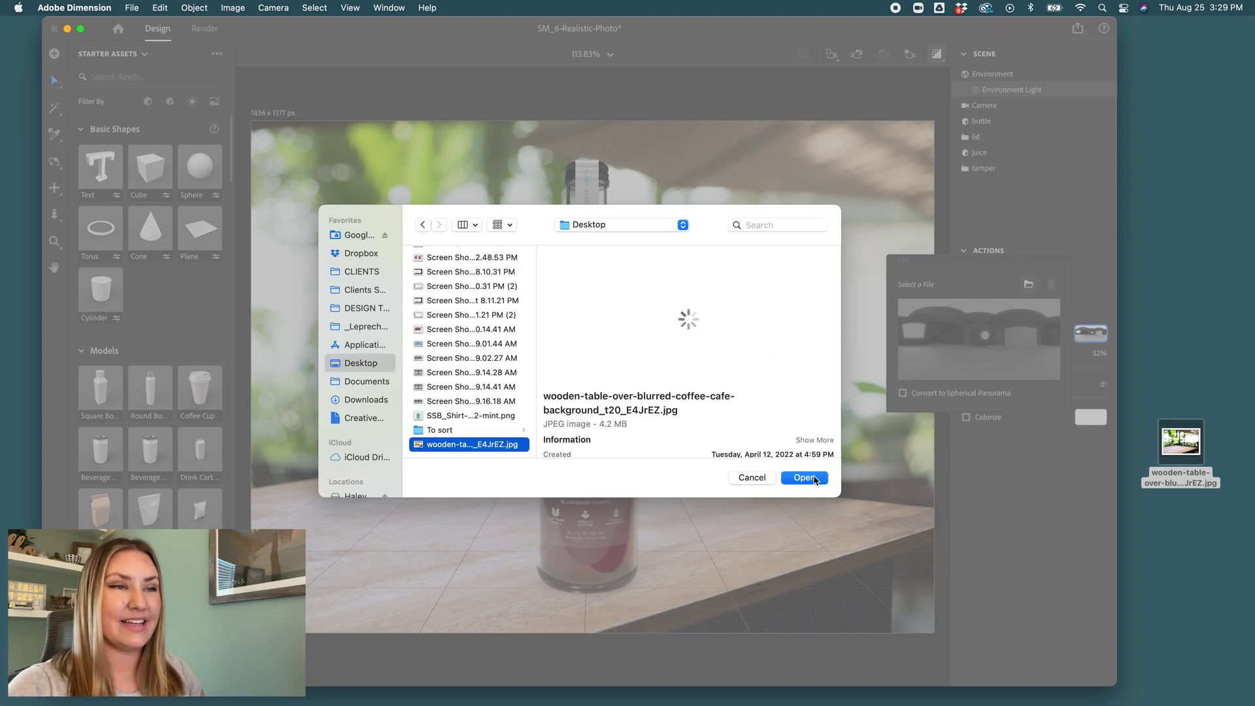
left_click(805, 478)
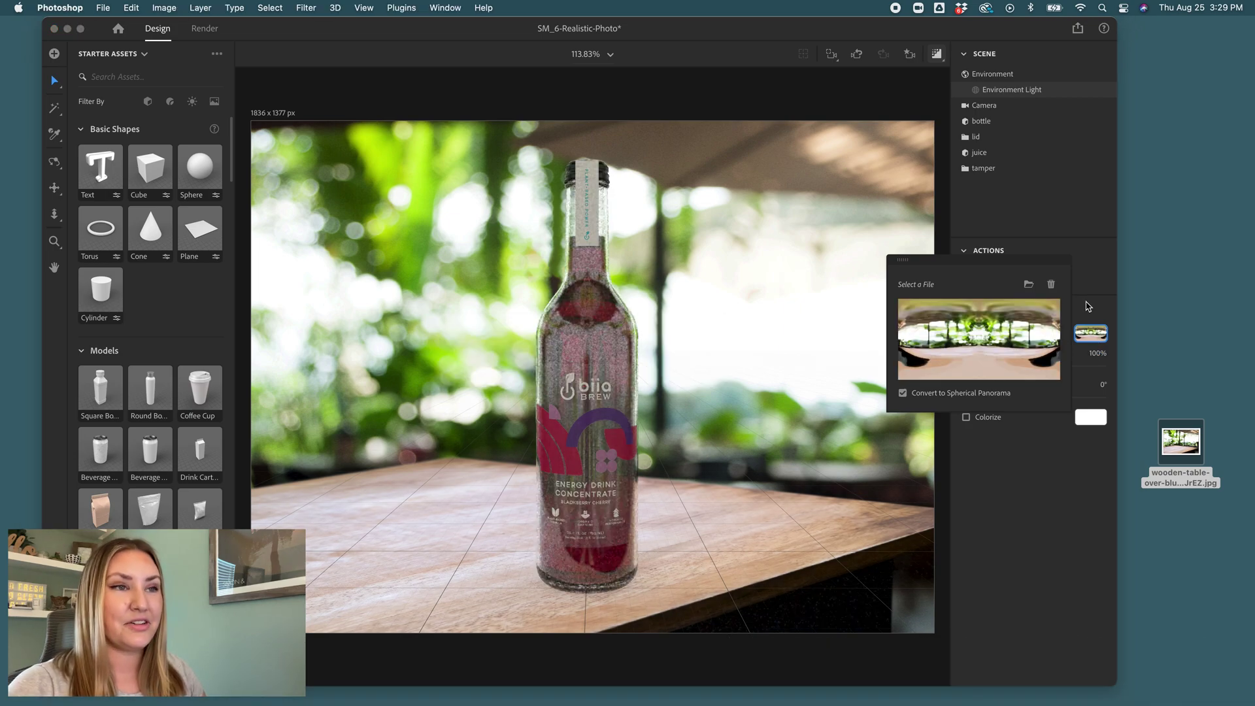
left_click(1089, 336)
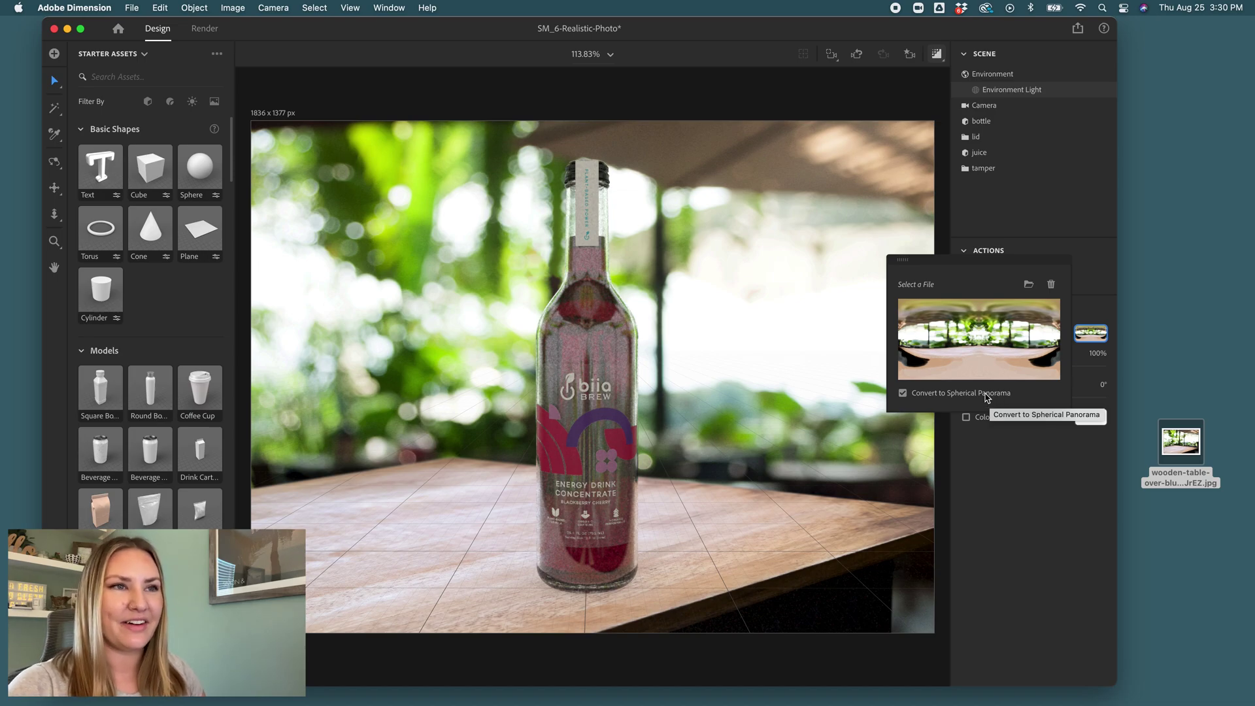
left_click(1092, 334)
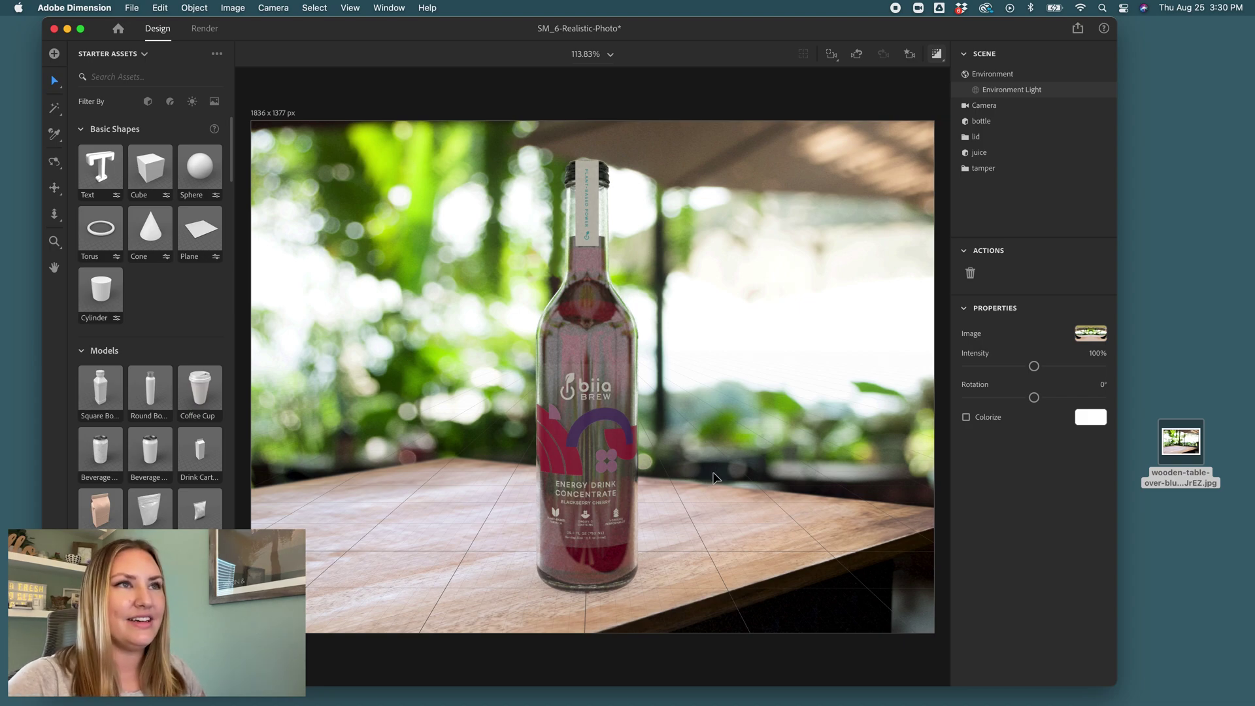
- Add a Sun light from Starter Assets > Directional Lights to the scene
left_click(937, 57)
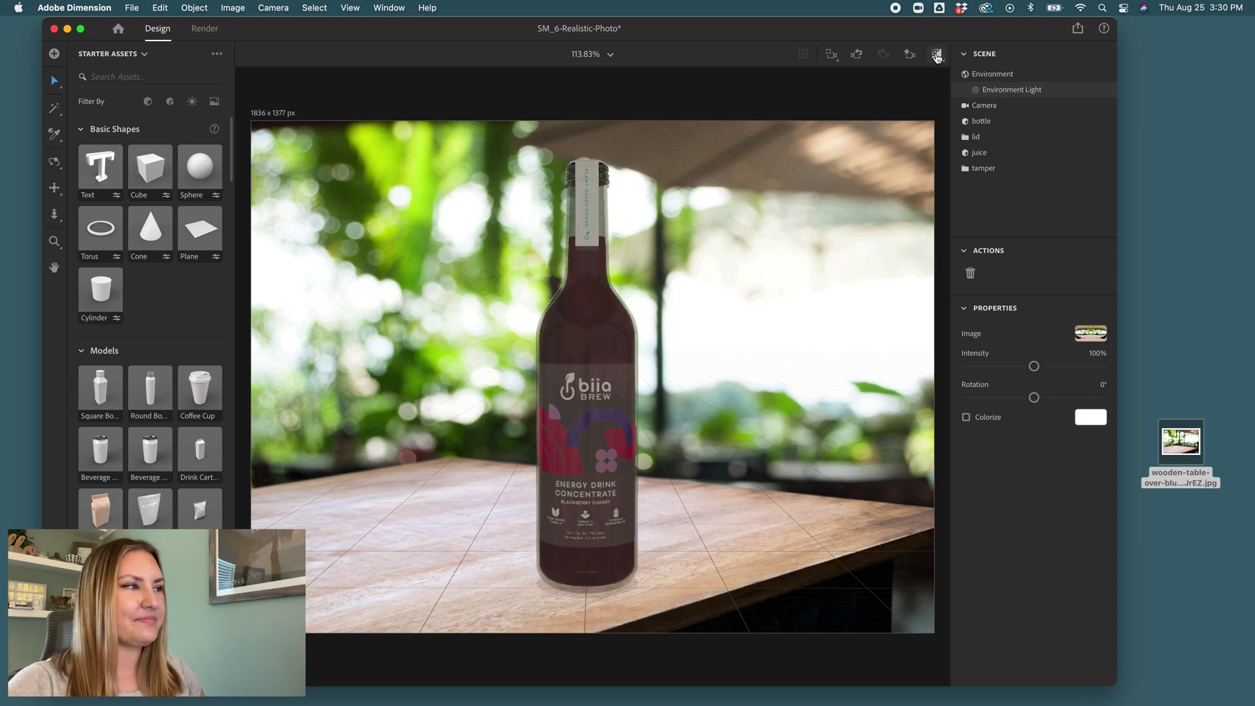
scroll(105, 418, "down", 5)
scroll(108, 419, "down", 15)
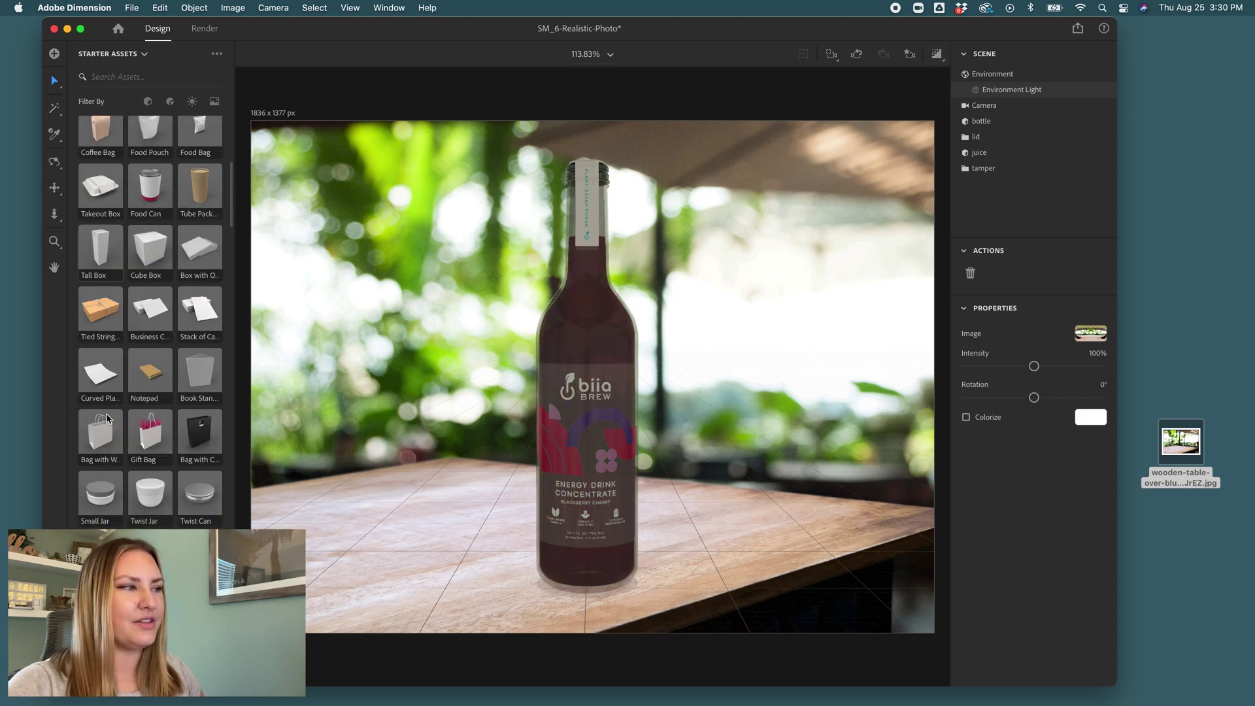
scroll(108, 419, "down", 2)
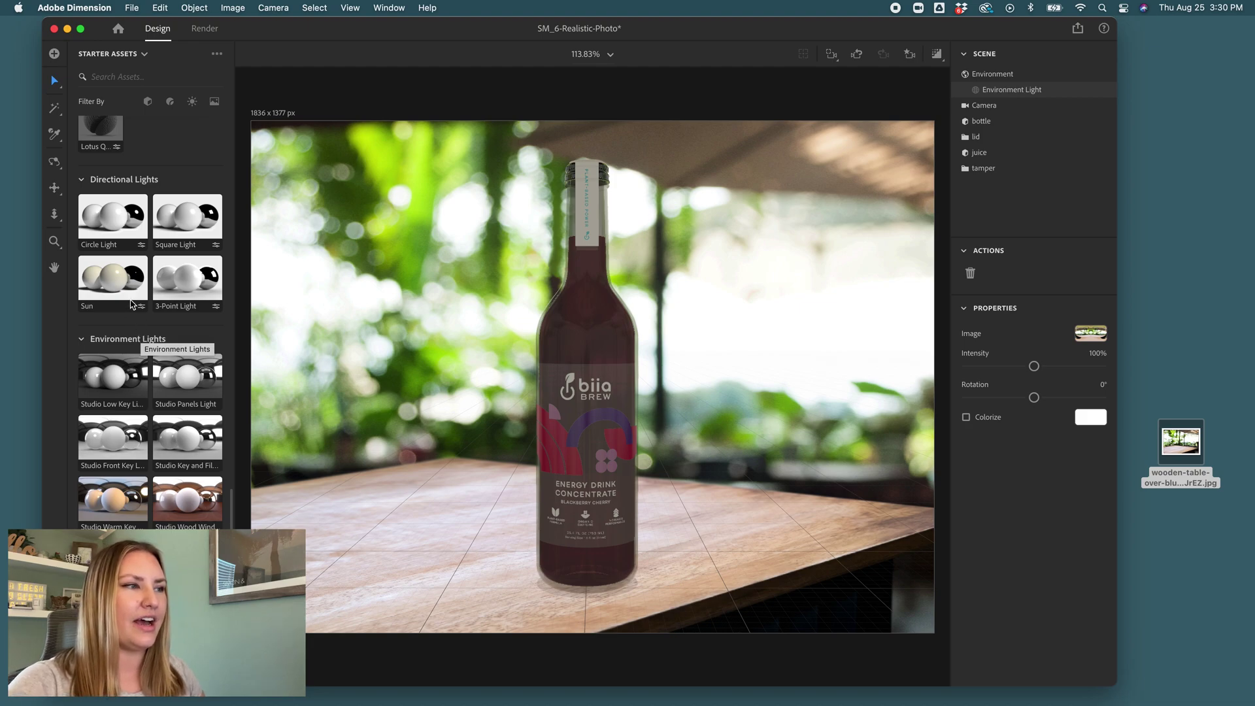
left_click_drag(114, 282, 464, 469)
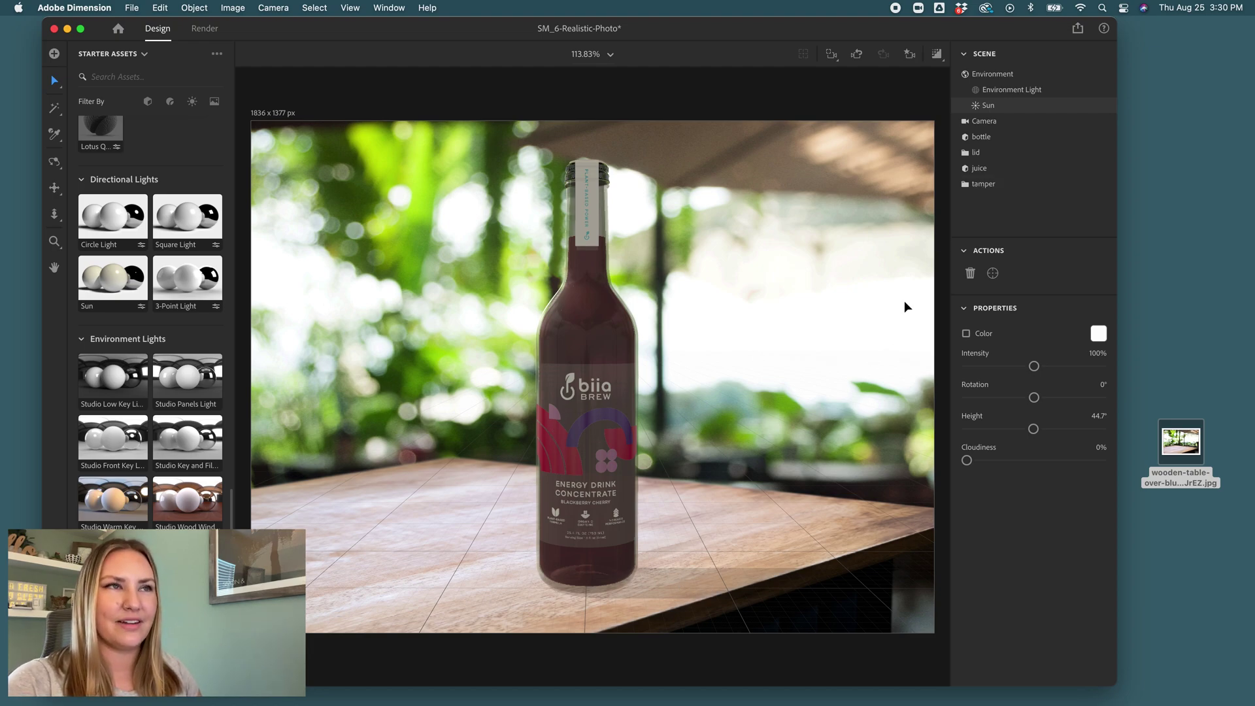
left_click(937, 56)
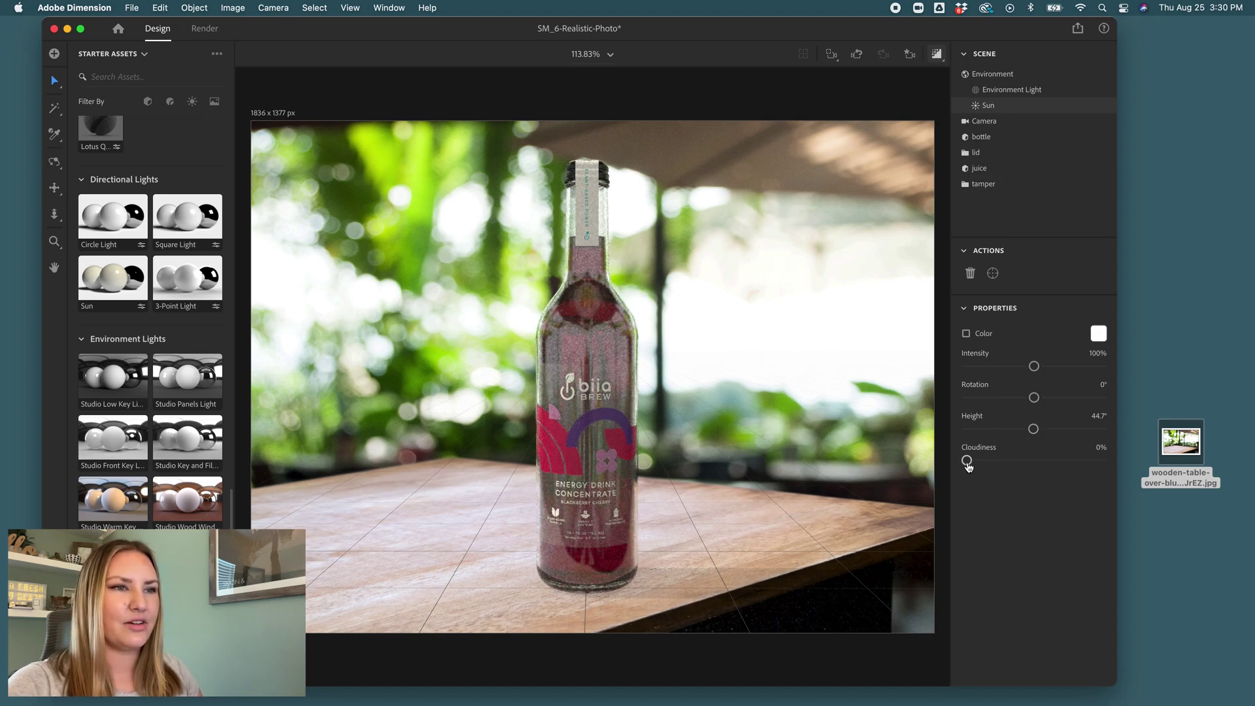
- Set the Sun's cloudiness to 37% and its intensity to about 54%
left_click_drag(968, 461, 1018, 467)
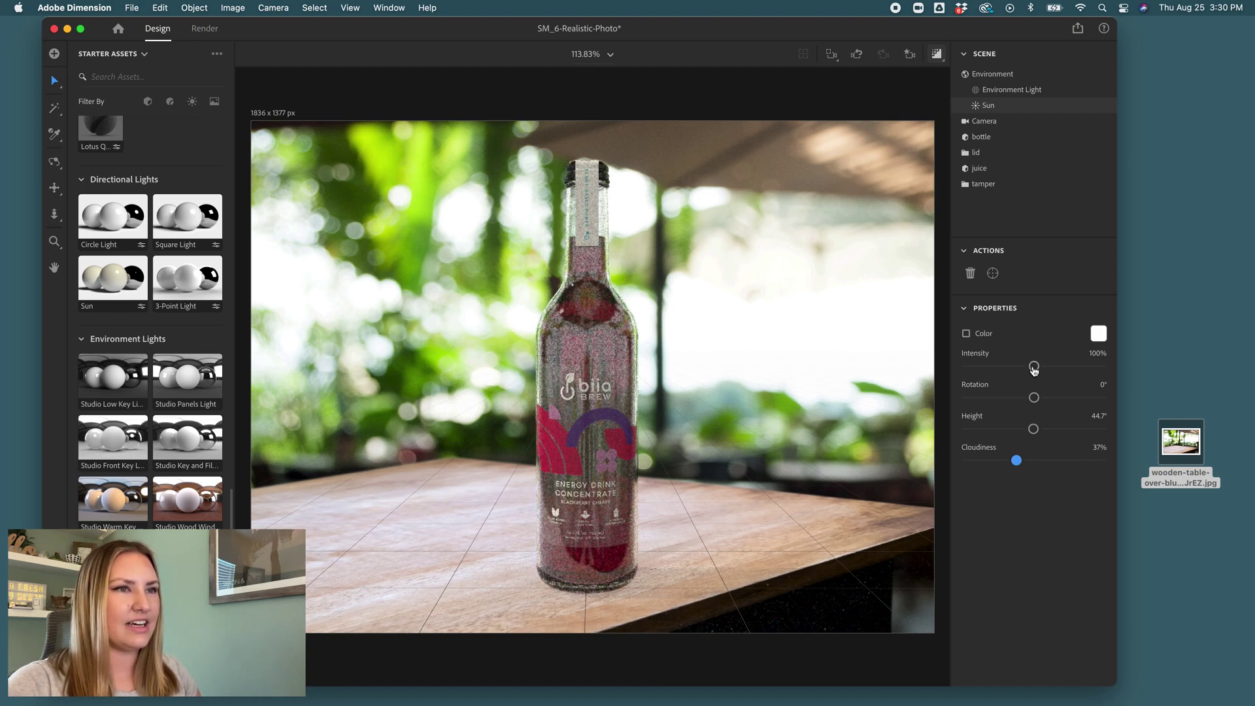
left_click_drag(1034, 366, 1024, 399)
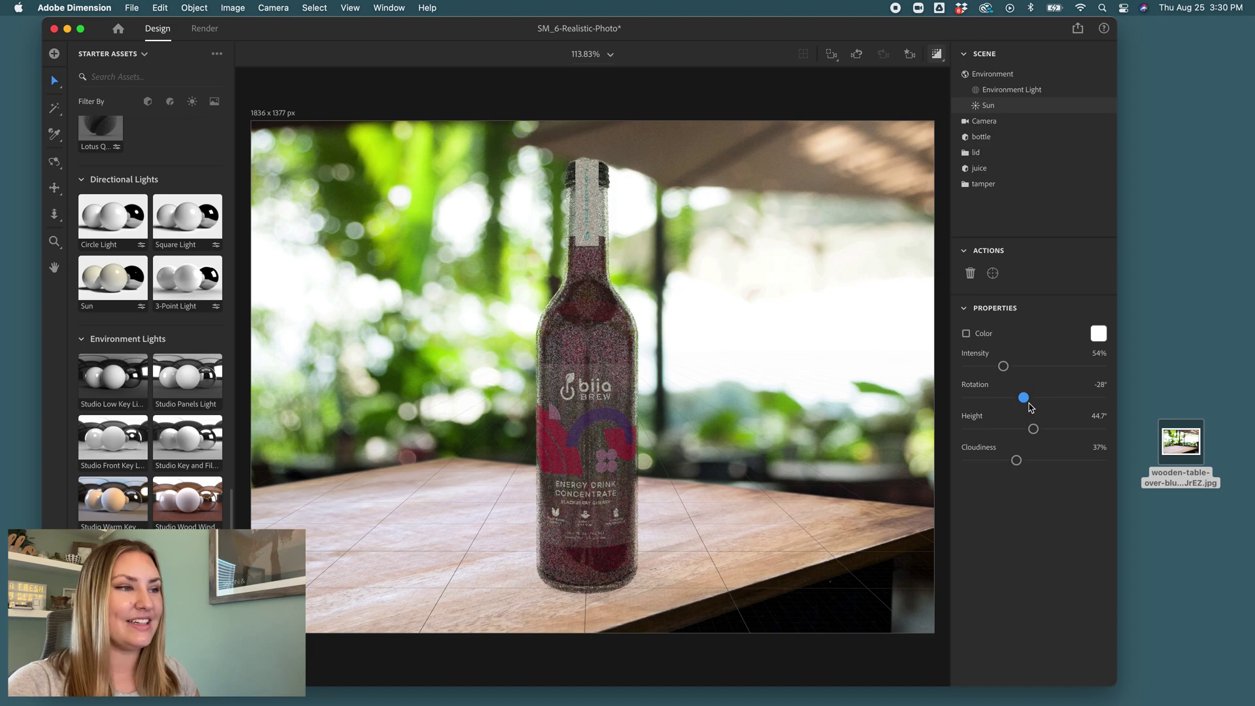
left_click(1001, 76)
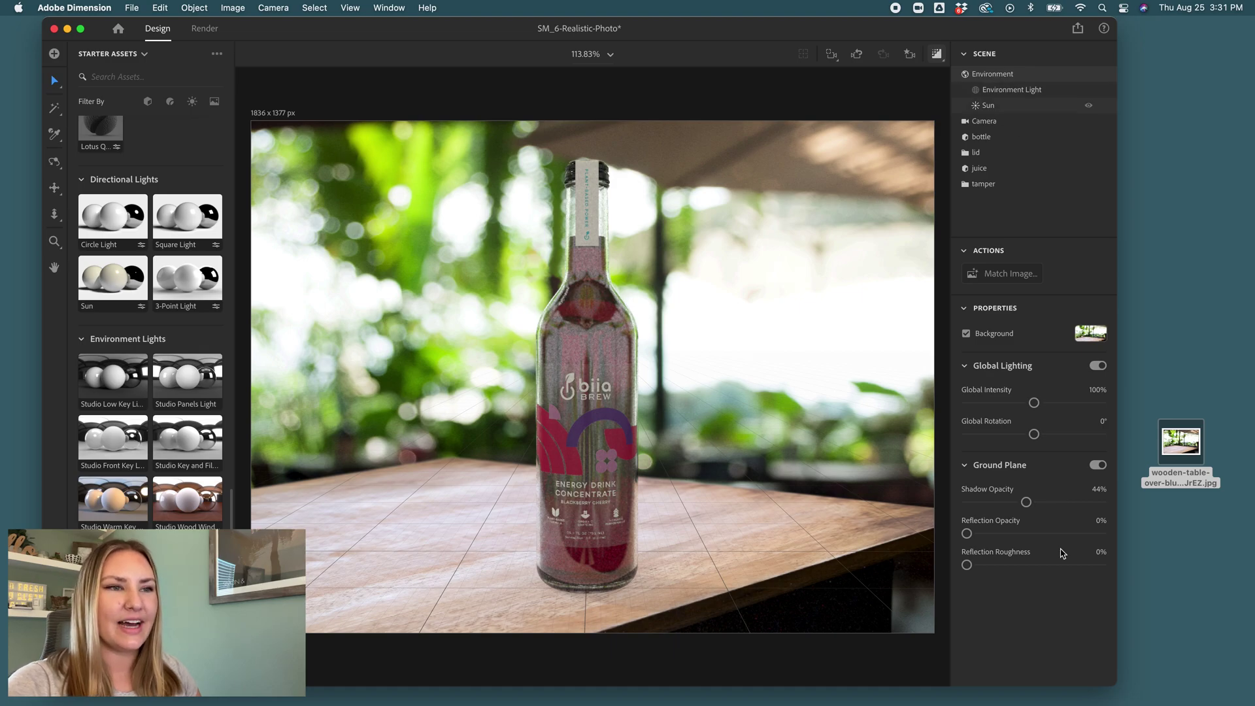
- Set the ground plane shadow opacity to 77% and the bottle's reflection opacity to 17%
left_click_drag(1026, 502, 1073, 512)
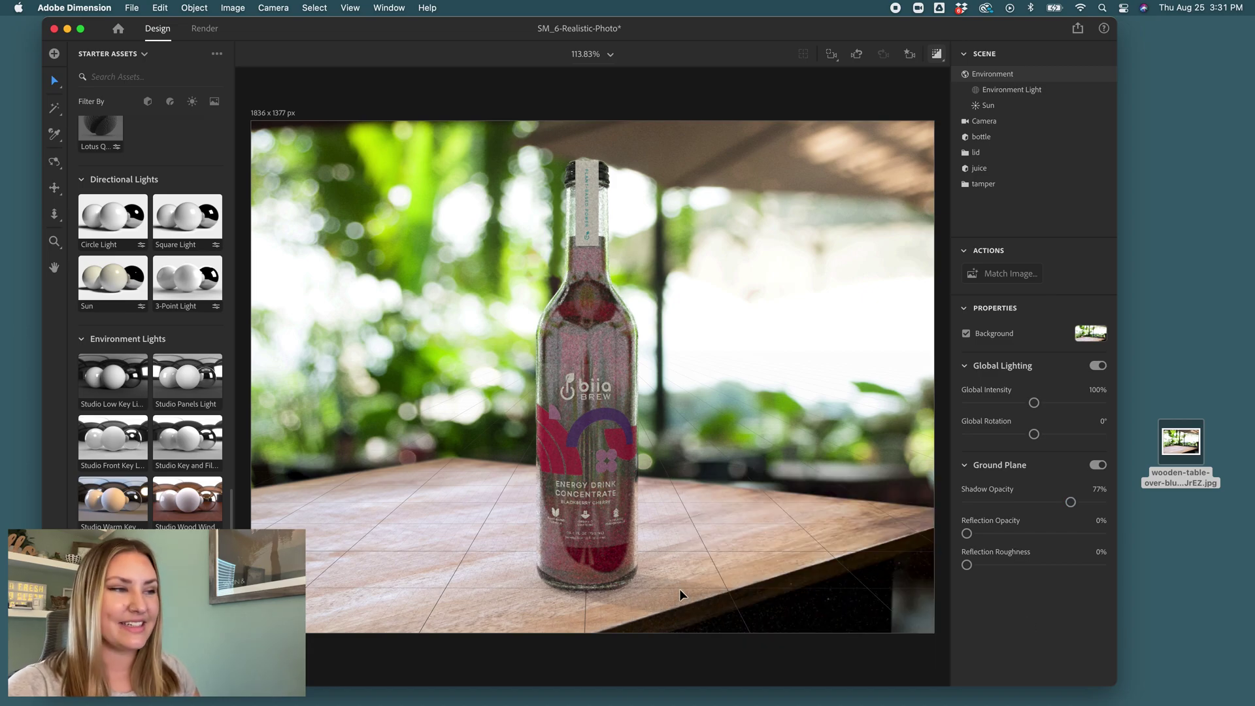
left_click_drag(967, 534, 972, 534)
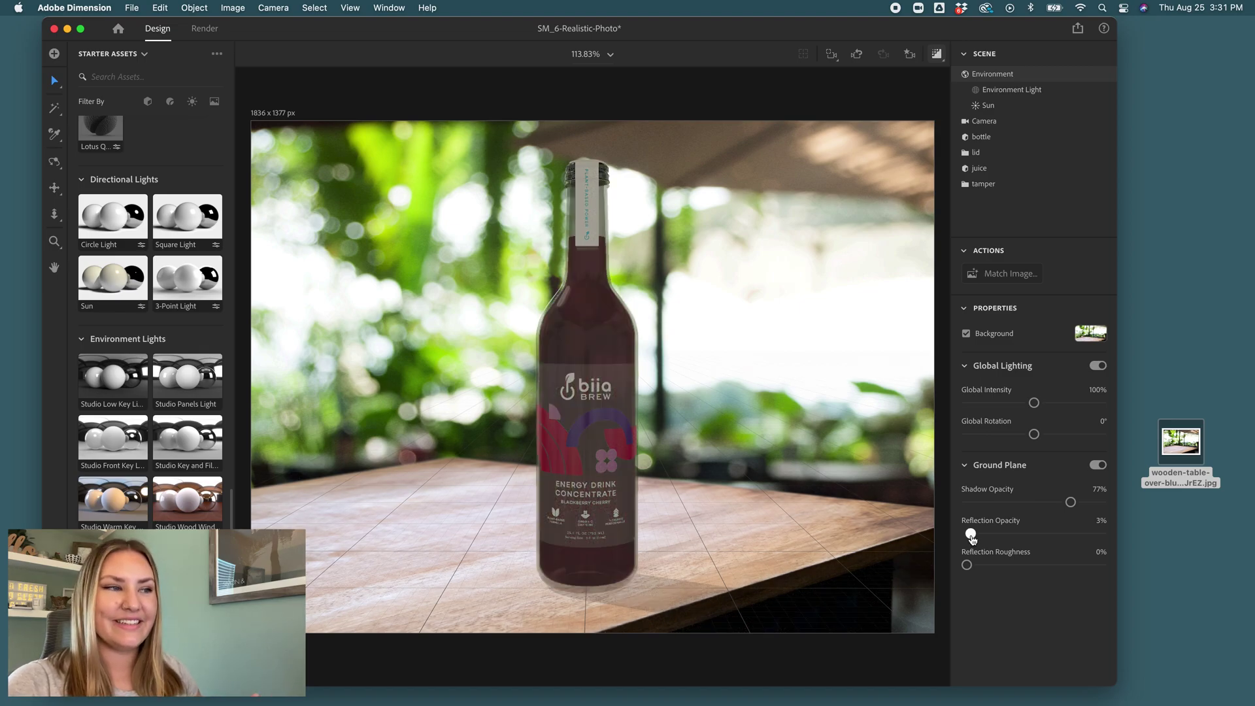
left_click_drag(971, 534, 983, 535)
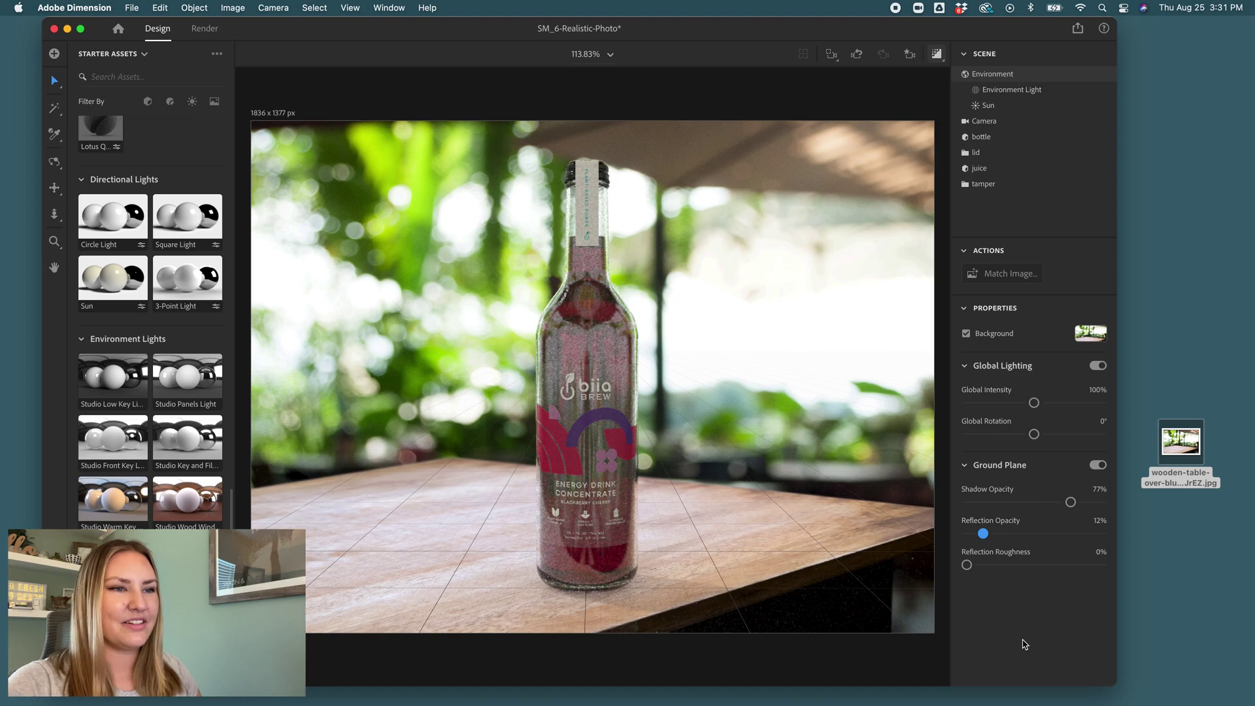
left_click_drag(983, 535, 991, 537)
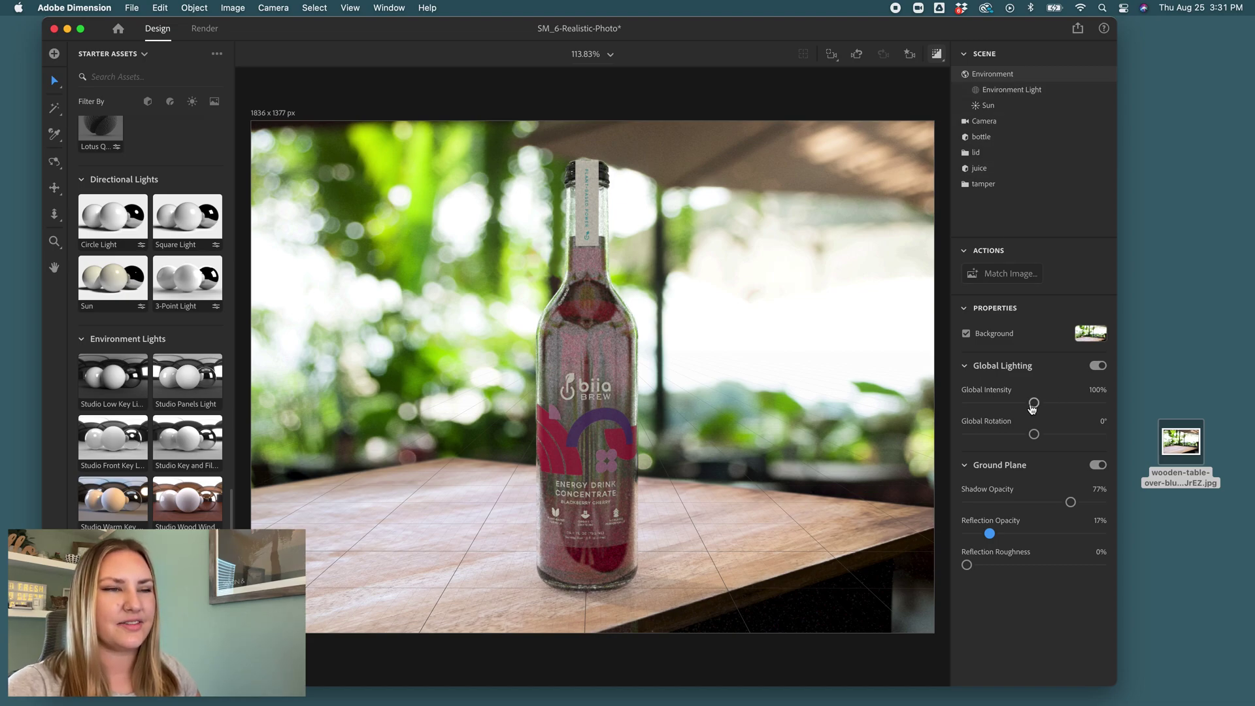
- Lower the global lighting intensity to 69%
left_click_drag(1034, 403, 1014, 406)
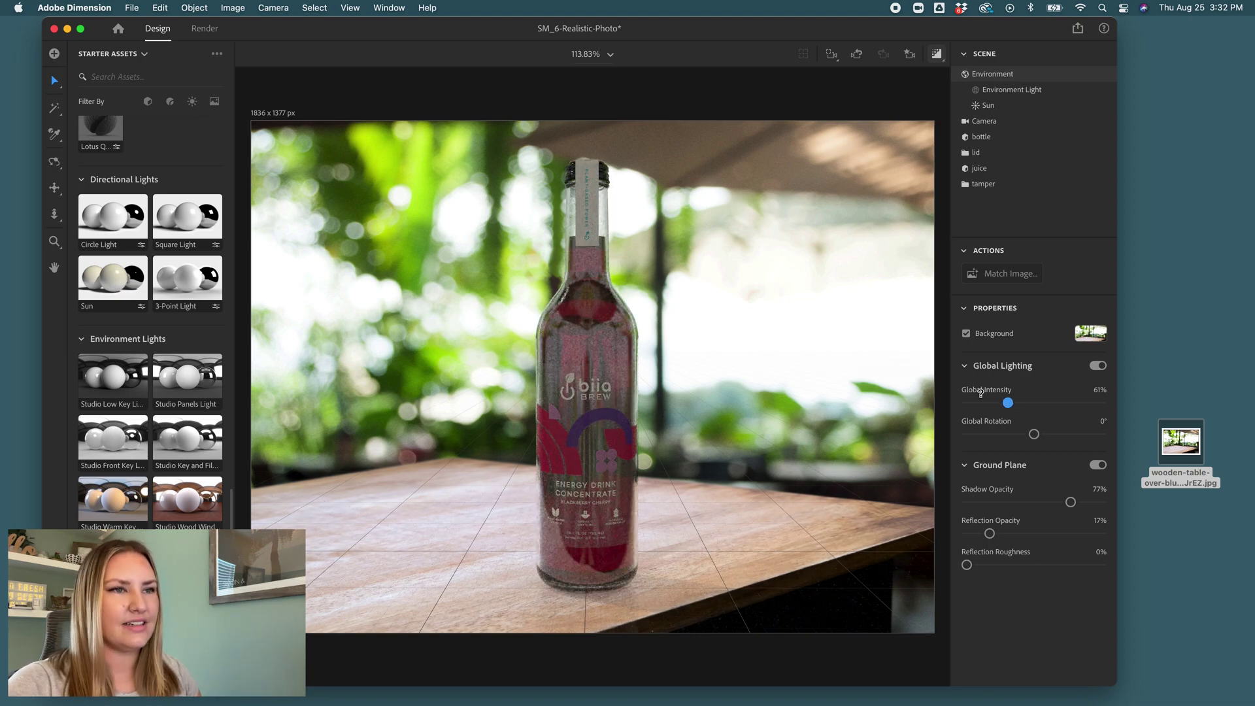
left_click_drag(1015, 405, 1014, 406)
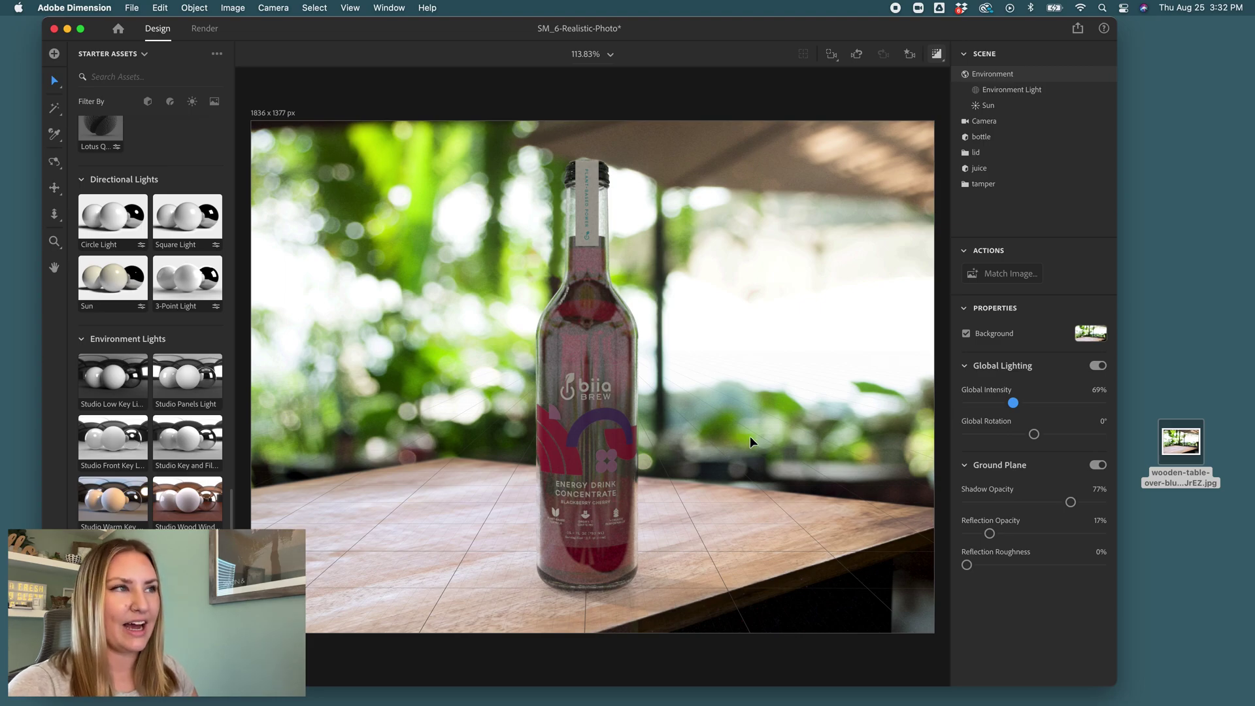
key("1")
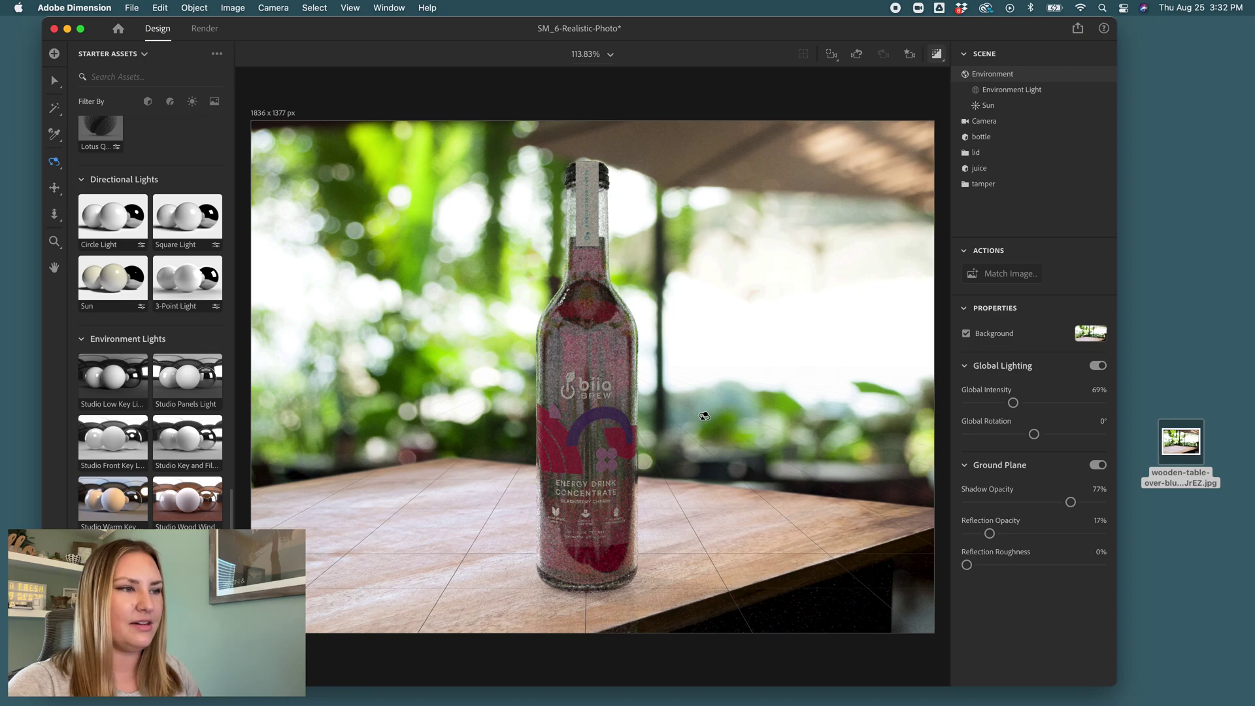
- Orbit the camera slightly around the bottle to settle on a lower table angle
left_click_drag(704, 417, 702, 552)
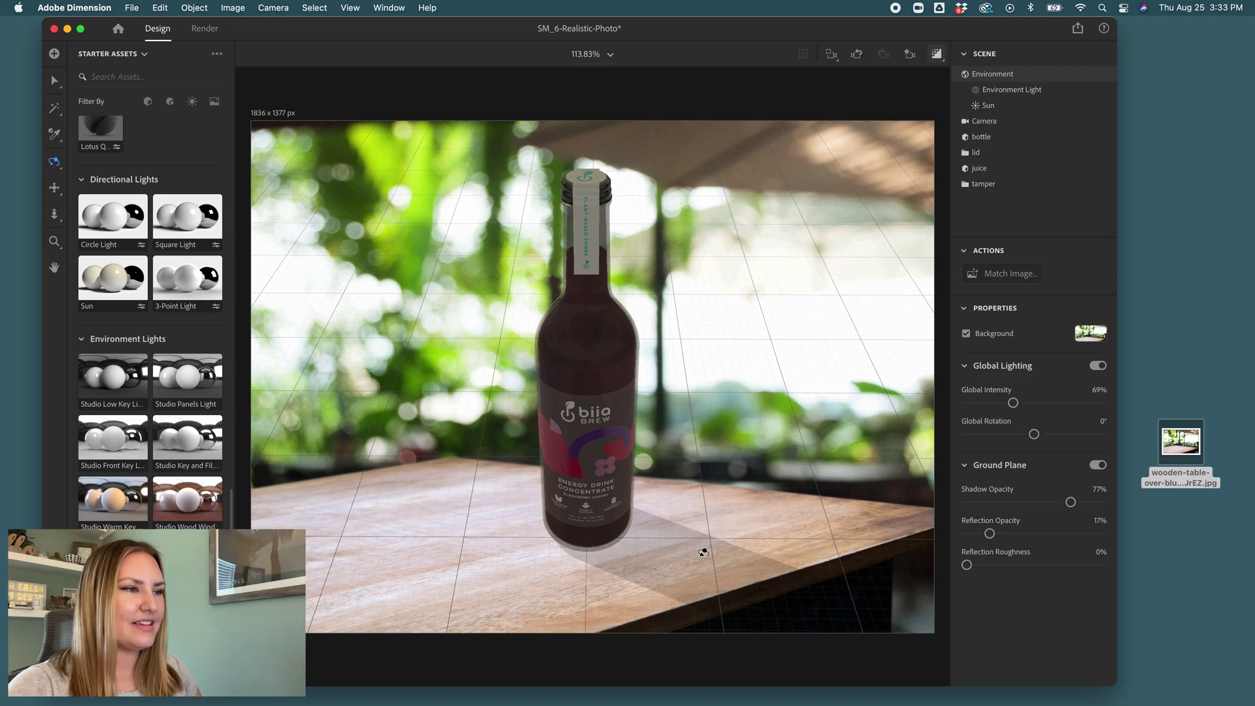
left_click_drag(702, 553, 697, 449)
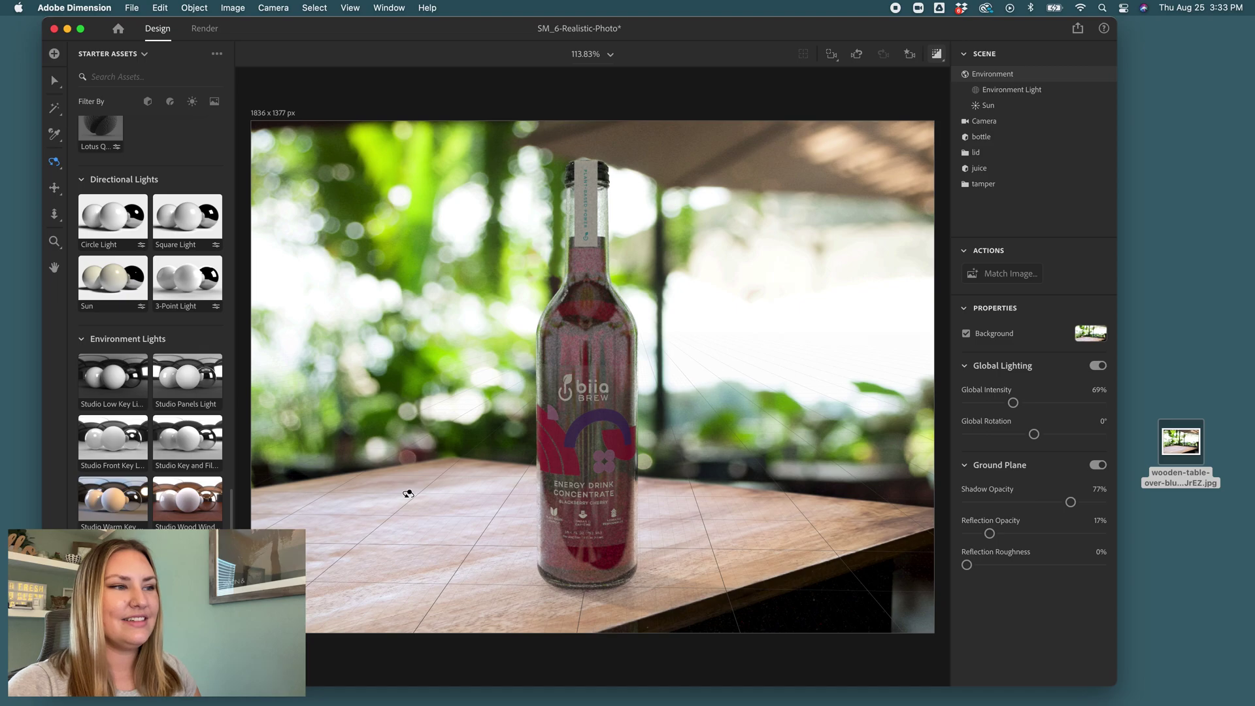
left_click_drag(723, 513, 747, 531)
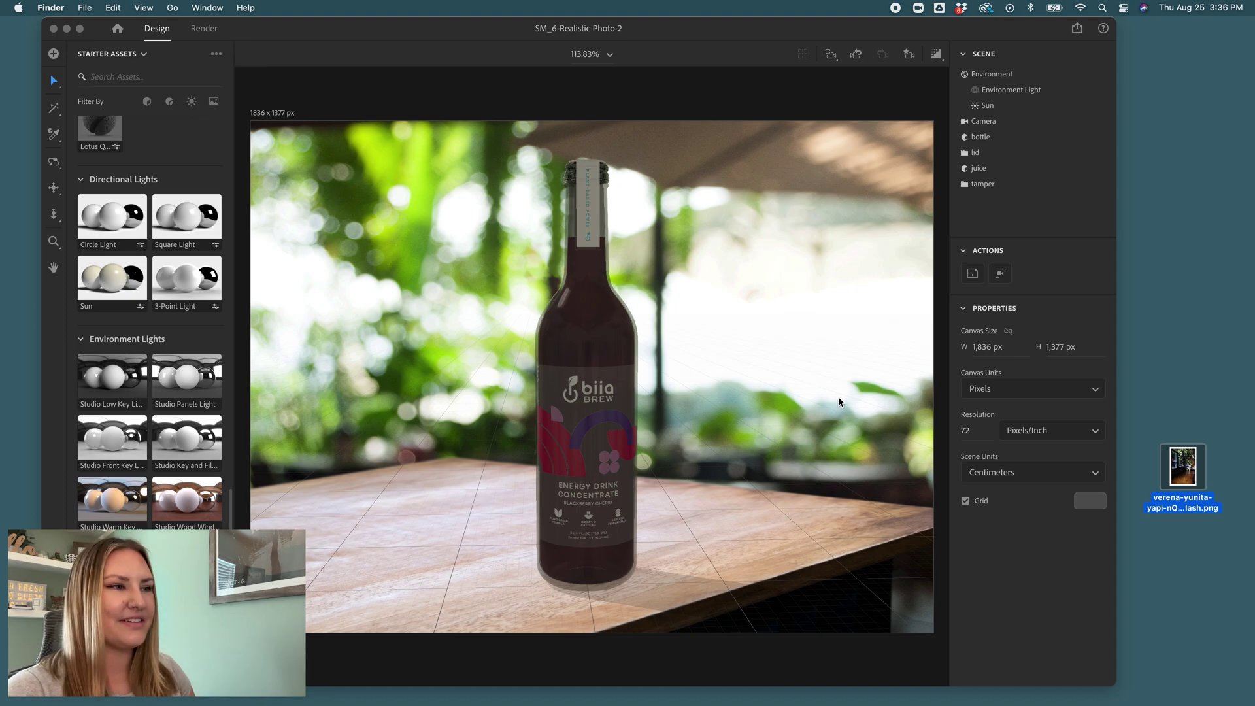
- Use the dark café interior PNG as background, crop the canvas to 1,080 × 1,377 px, and orbit slightly
left_click_drag(1188, 471, 775, 383)
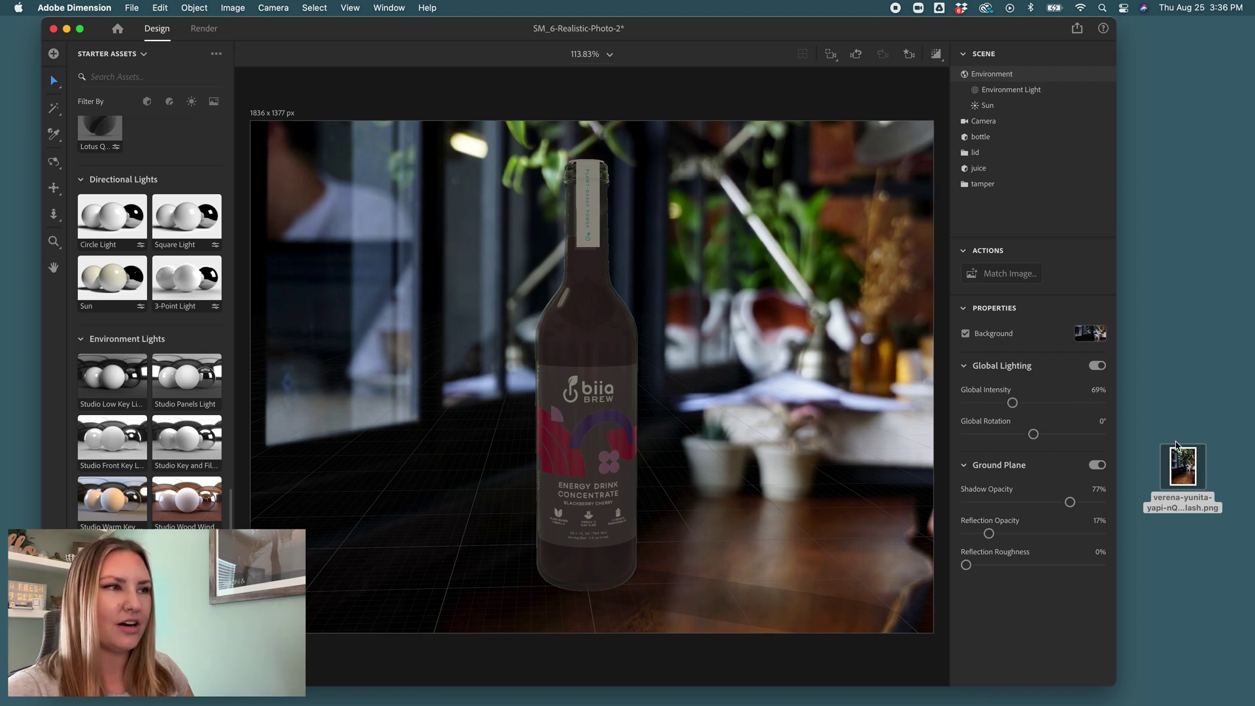
left_click(259, 117)
left_click_drag(250, 376, 391, 379)
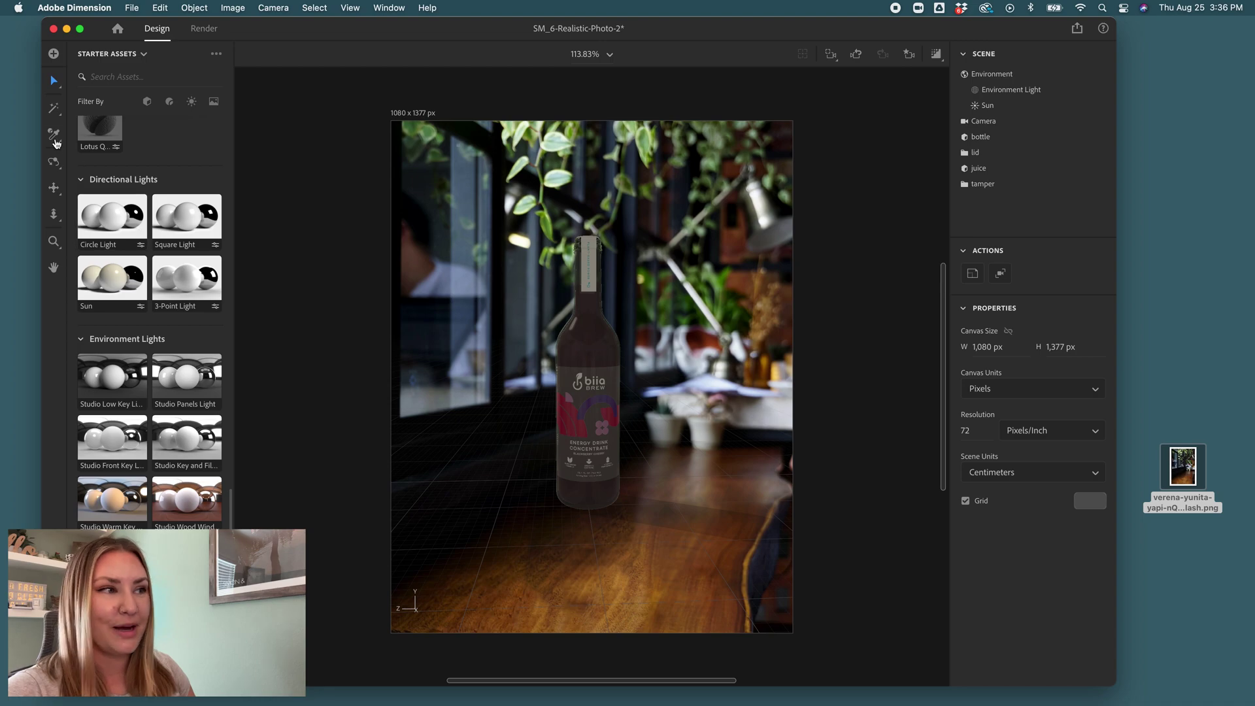
left_click(55, 167)
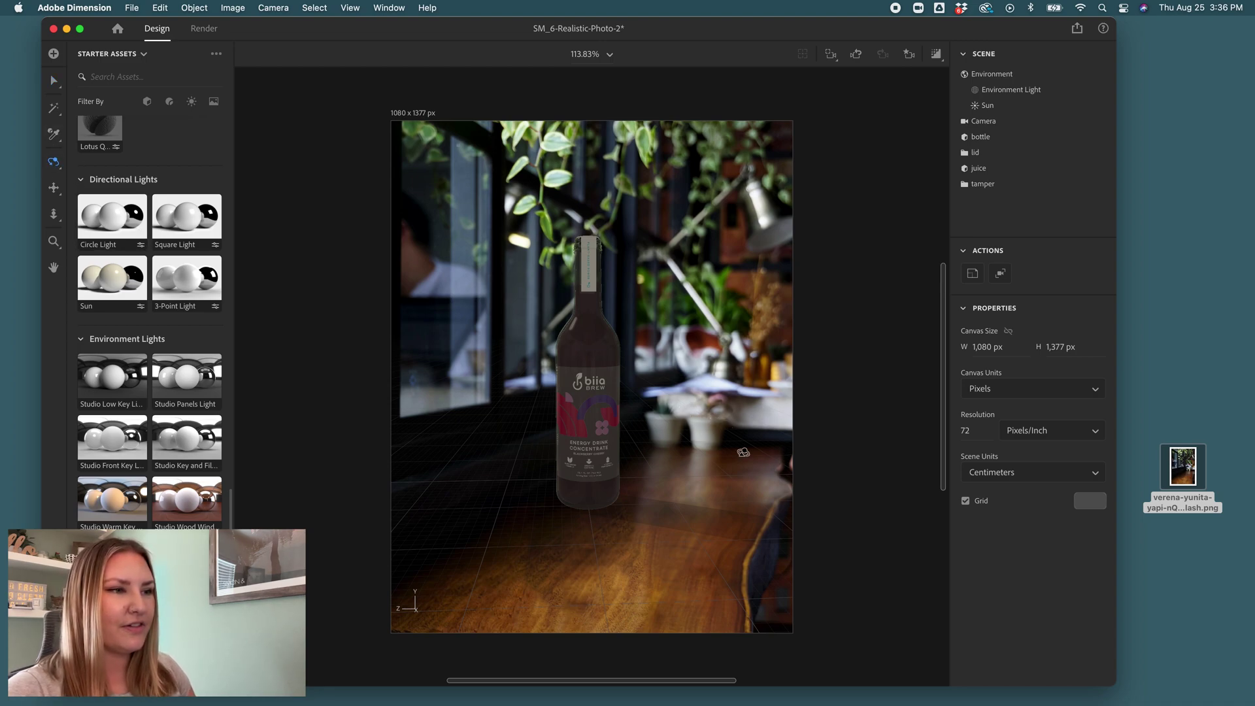
left_click_drag(747, 465, 692, 496)
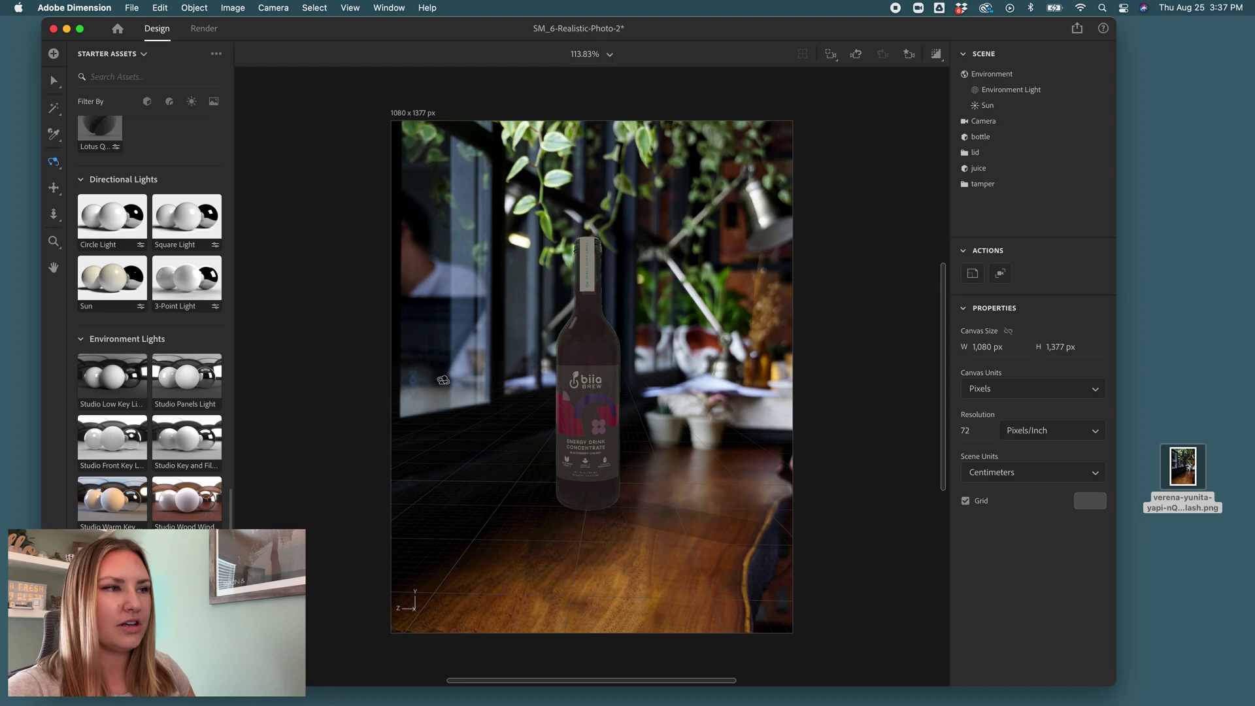
- Zoom and pan the camera so the bottle sits lower and centred on the wooden table
scroll(535, 448, "up", 5)
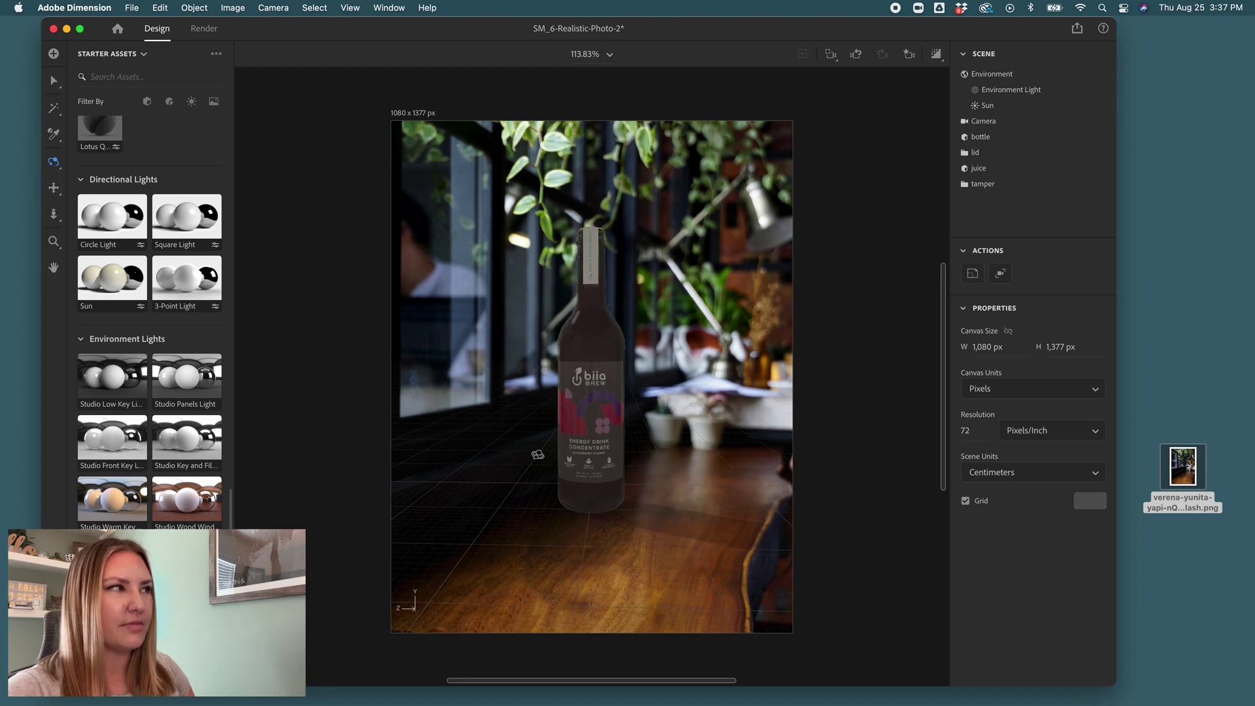
scroll(538, 450, "down", 3)
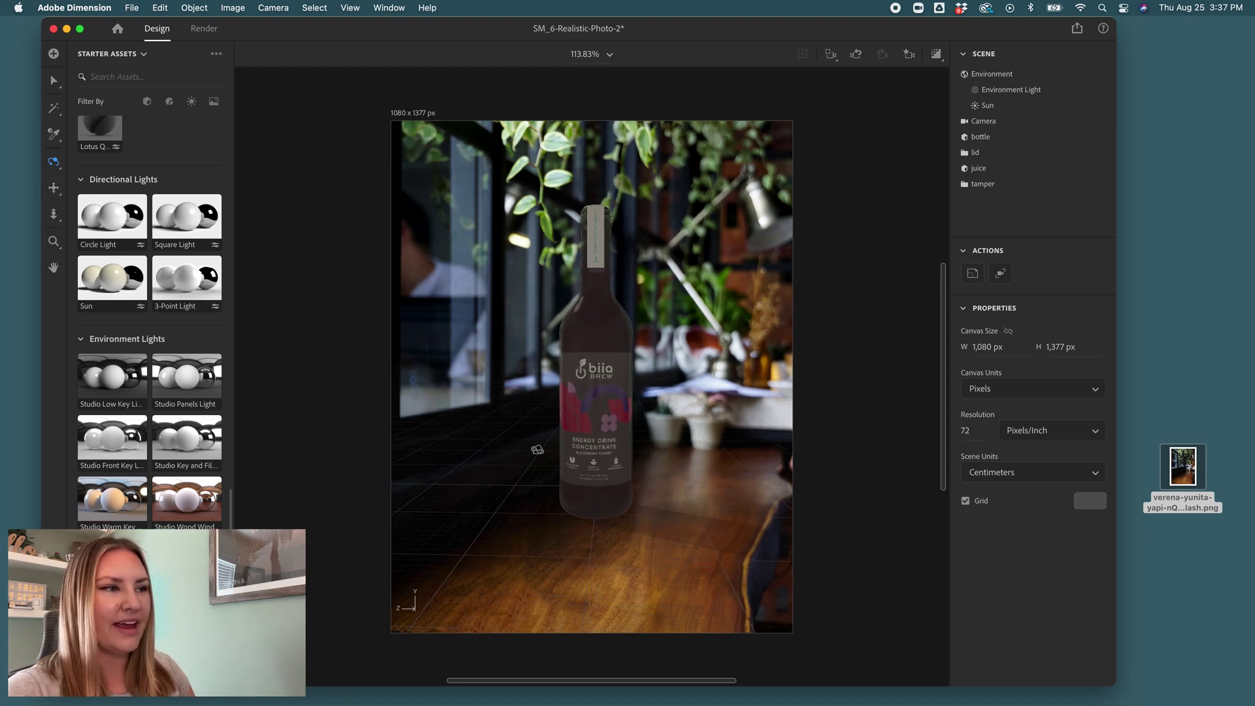
left_click(54, 189)
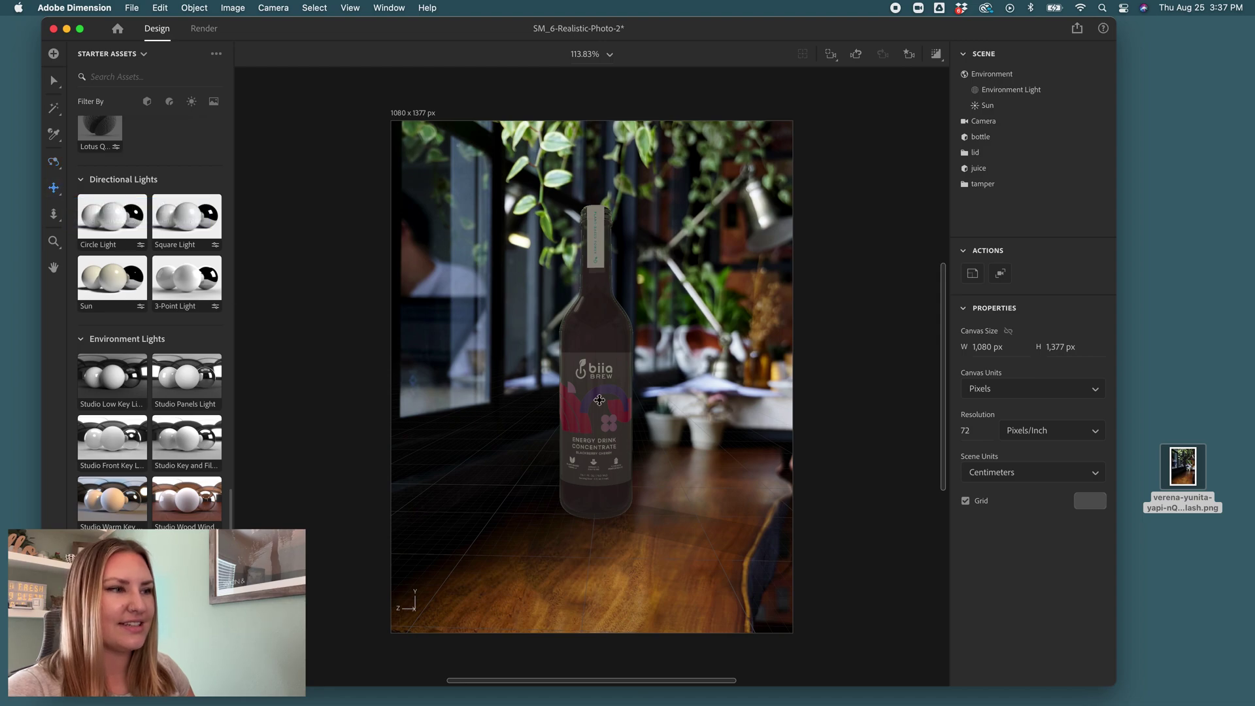
left_click_drag(662, 414, 667, 487)
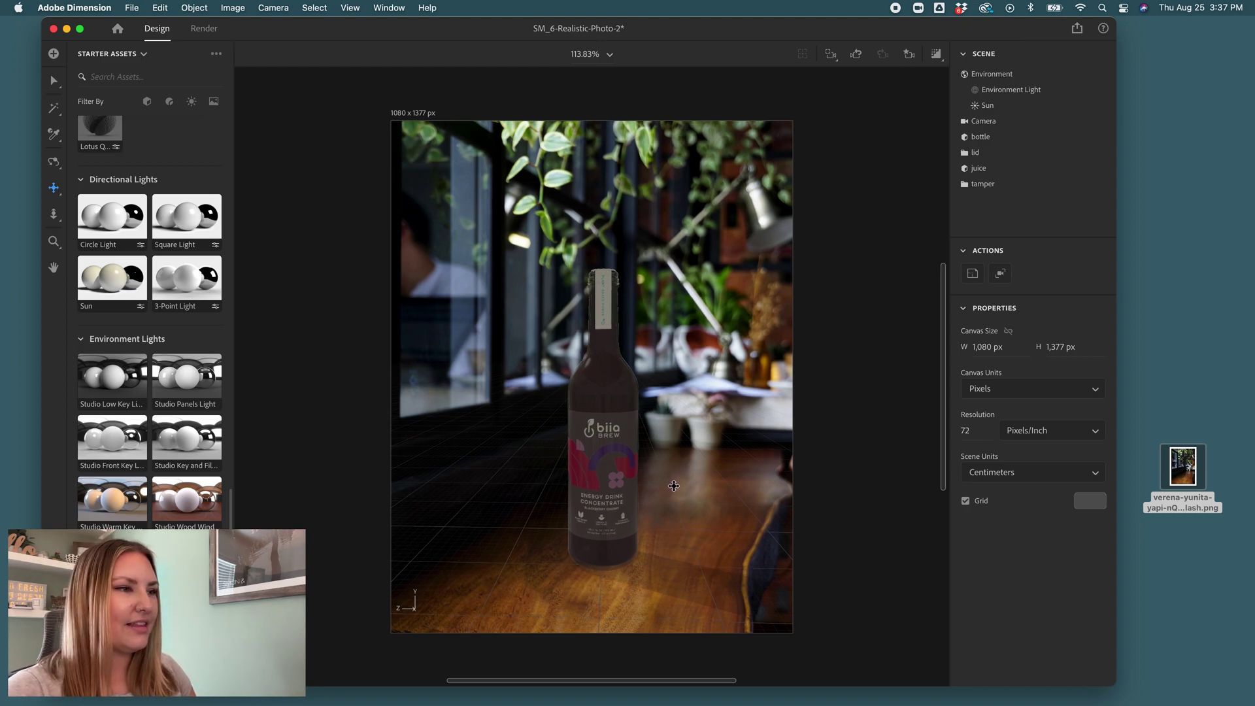
mouse_move(676, 484)
left_mouse_down()
mouse_move(667, 506)
mouse_move(679, 505)
left_mouse_up()
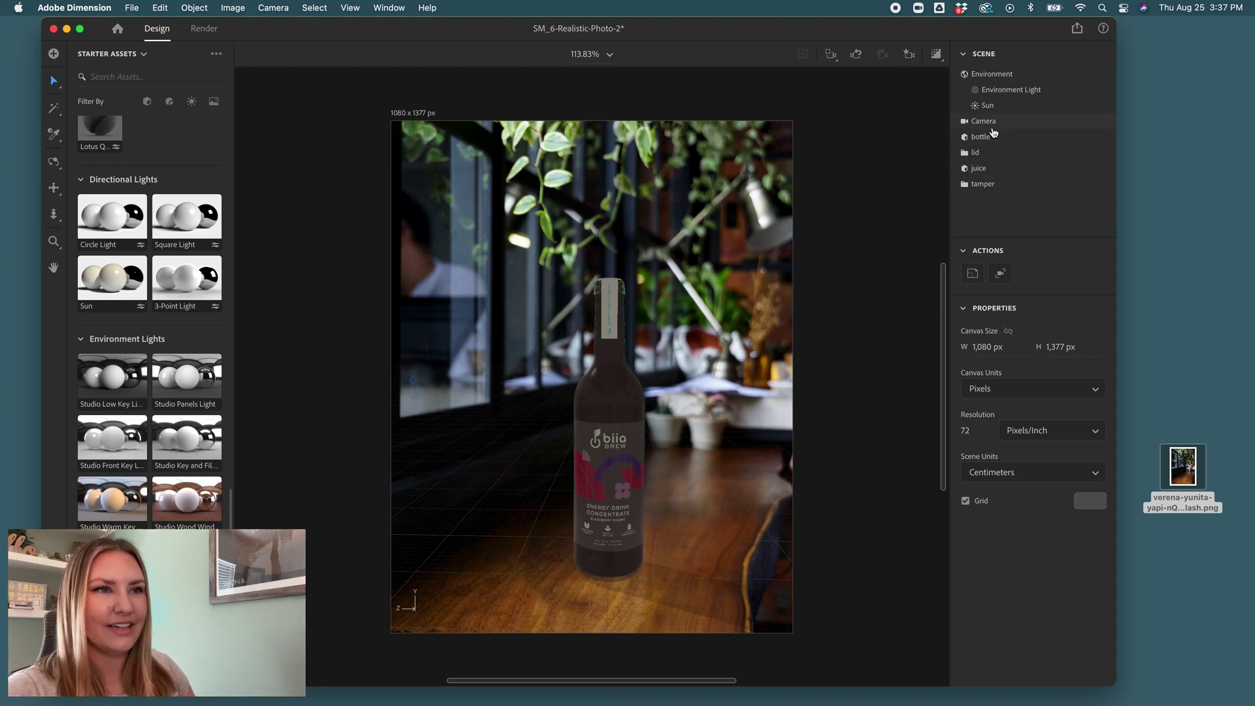
- Use the café PNG as the environment light image and raise its intensity to 121%
left_click(1003, 94)
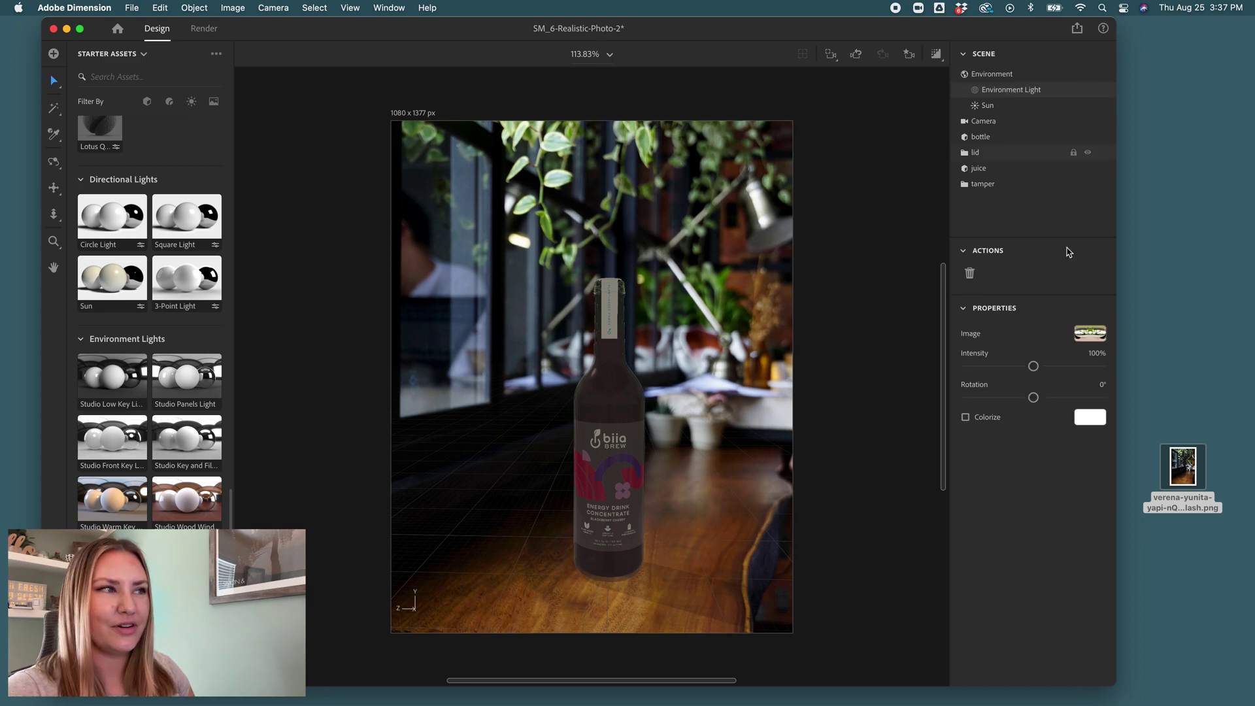
left_click(1095, 335)
left_click(1028, 285)
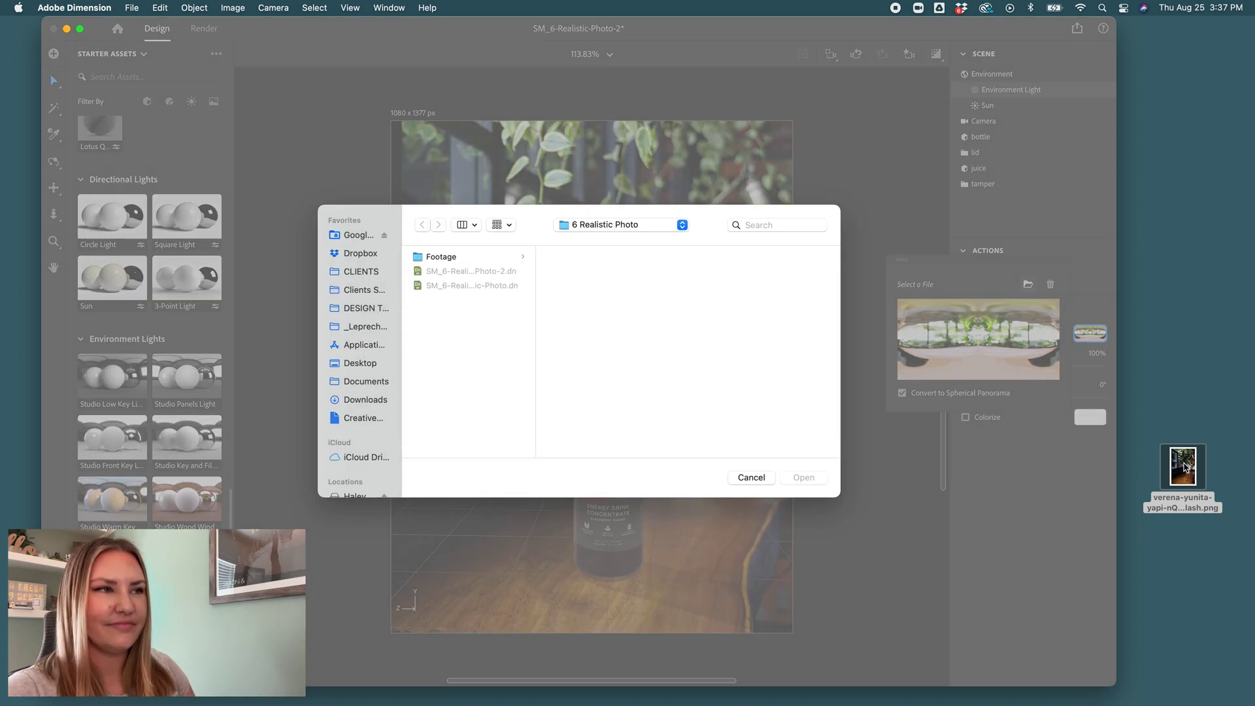
left_click_drag(1185, 466, 706, 359)
left_click(804, 477)
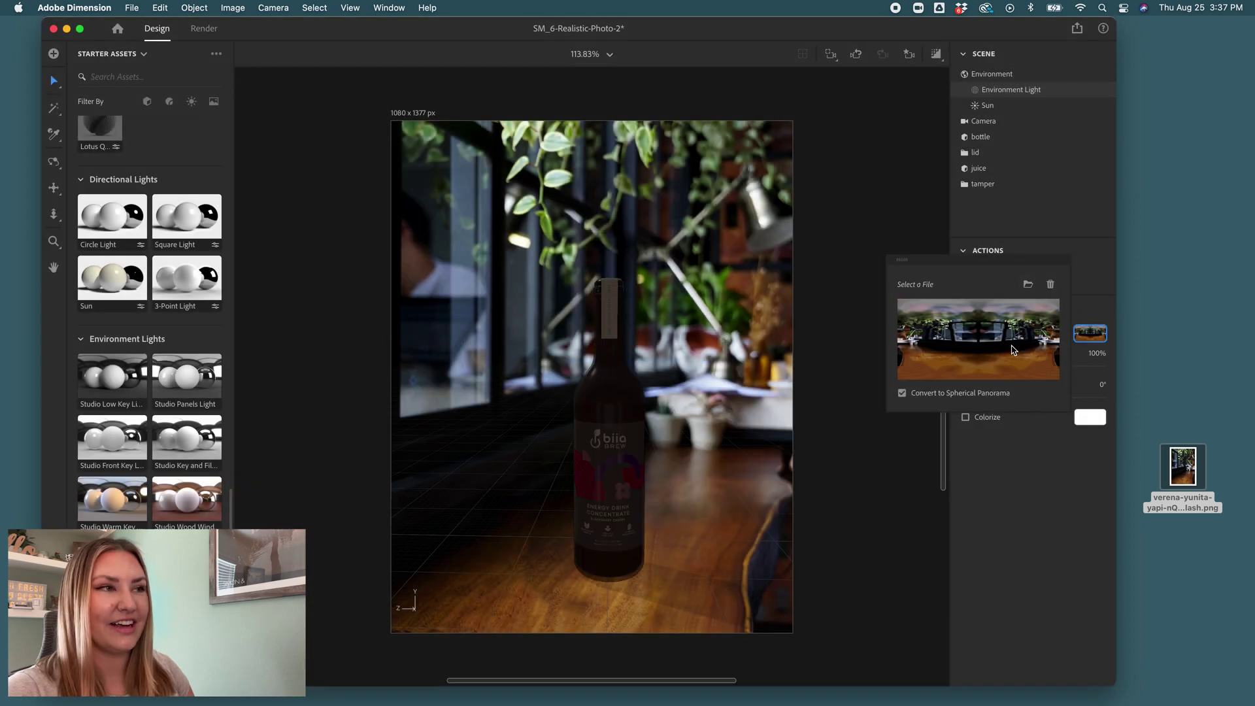
left_click(1090, 340)
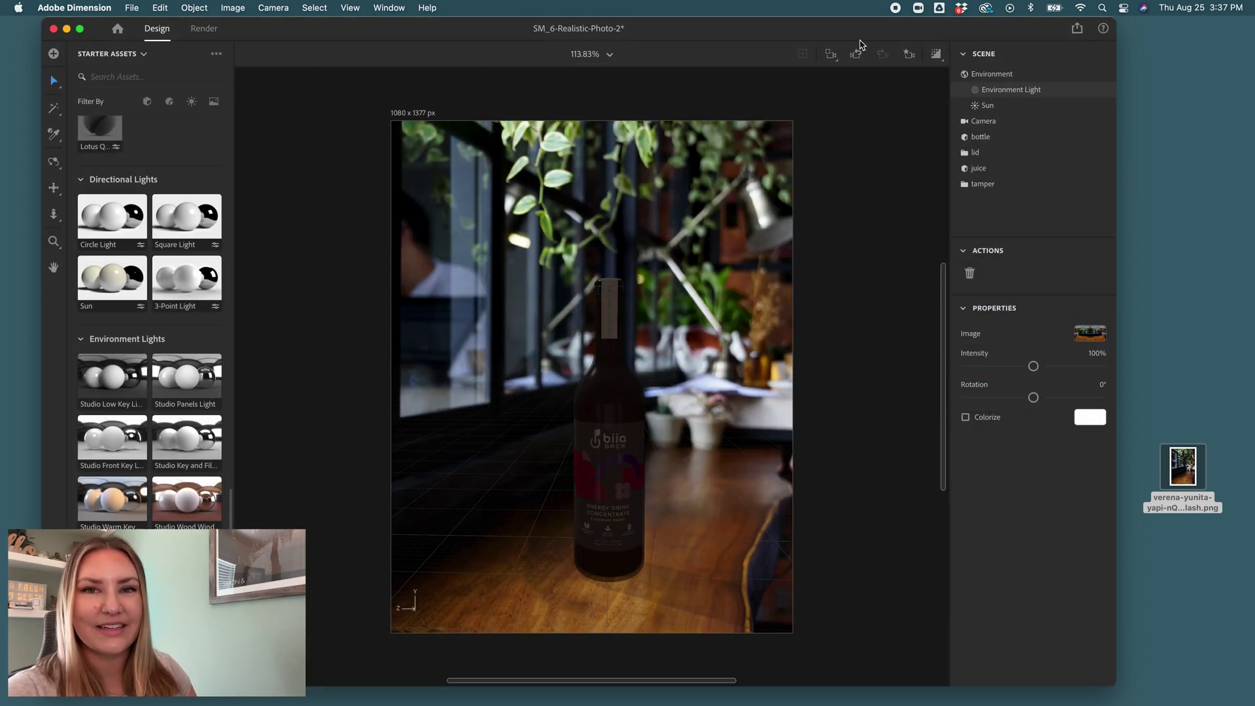
left_click(934, 54)
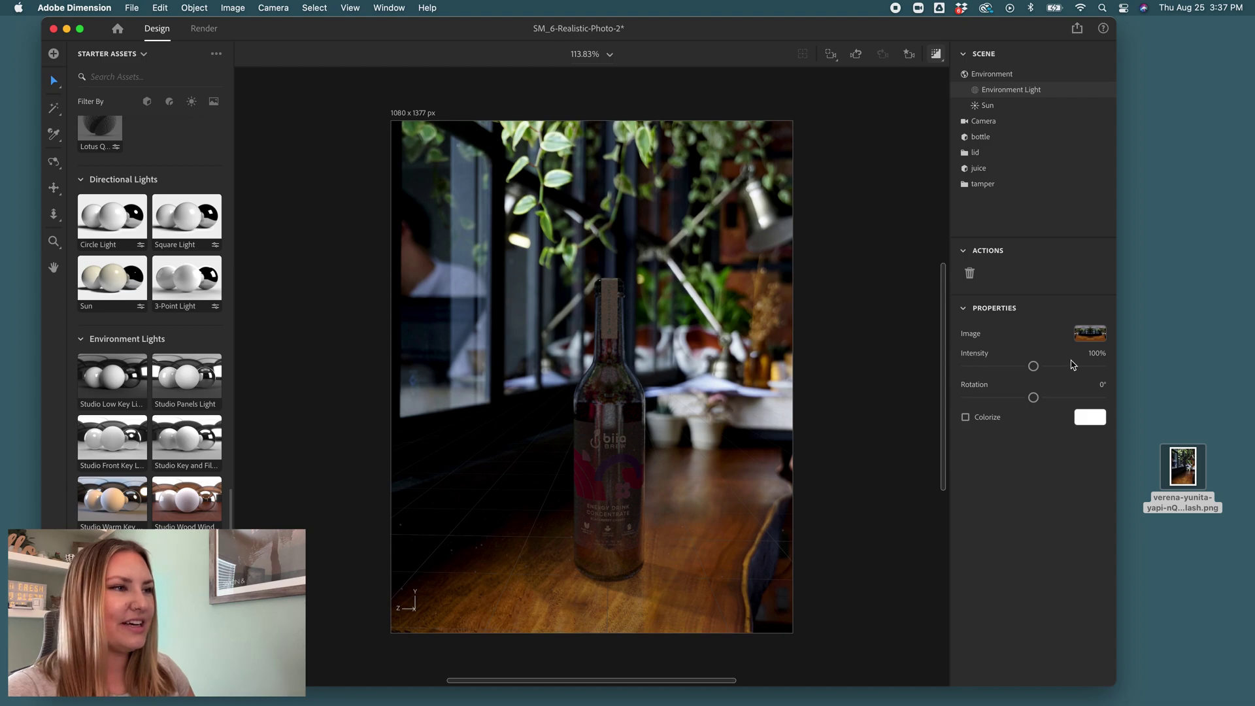
left_click_drag(1039, 372, 1048, 367)
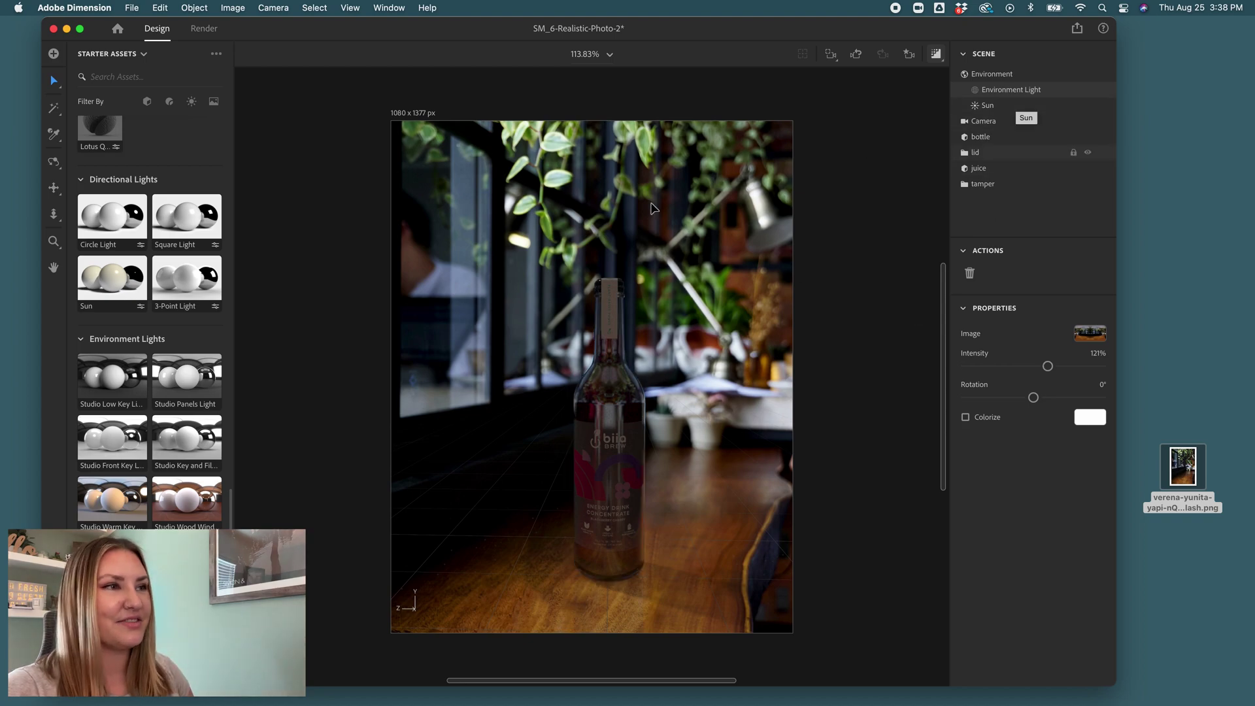
- Add the 3-Point Light starter asset, delete the Sun light, and select the Key Light
left_click(189, 283)
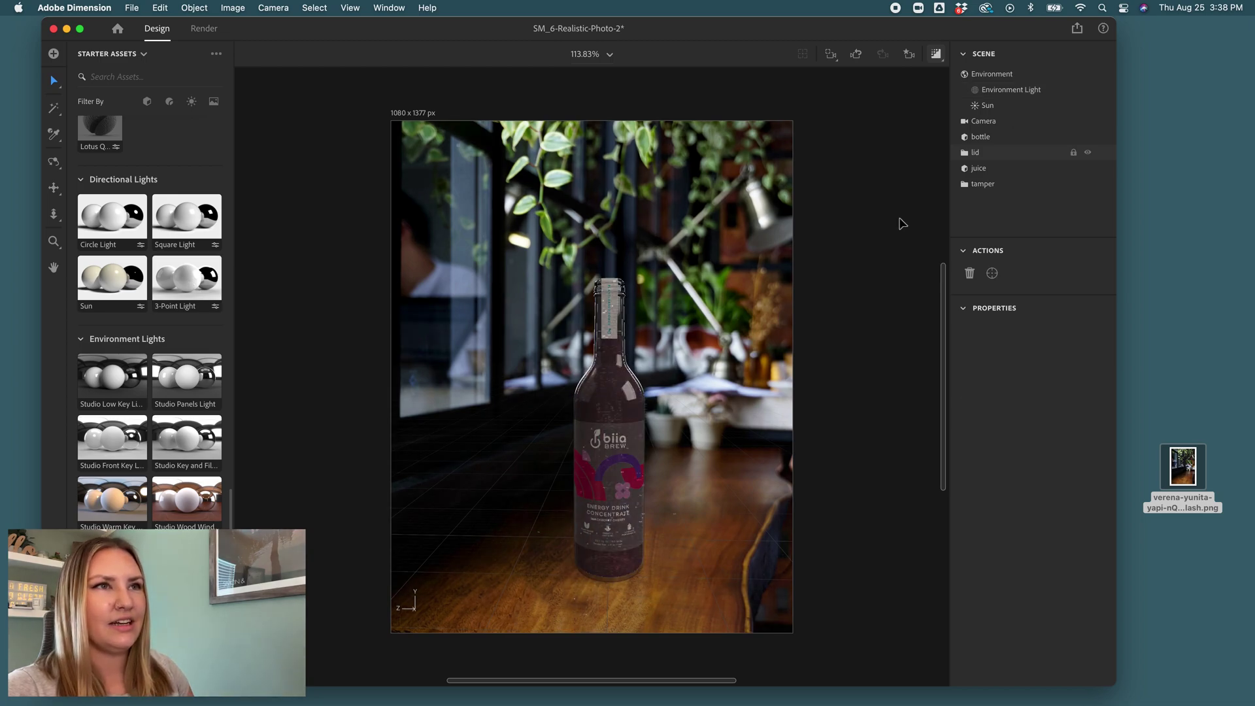
left_click(1012, 108)
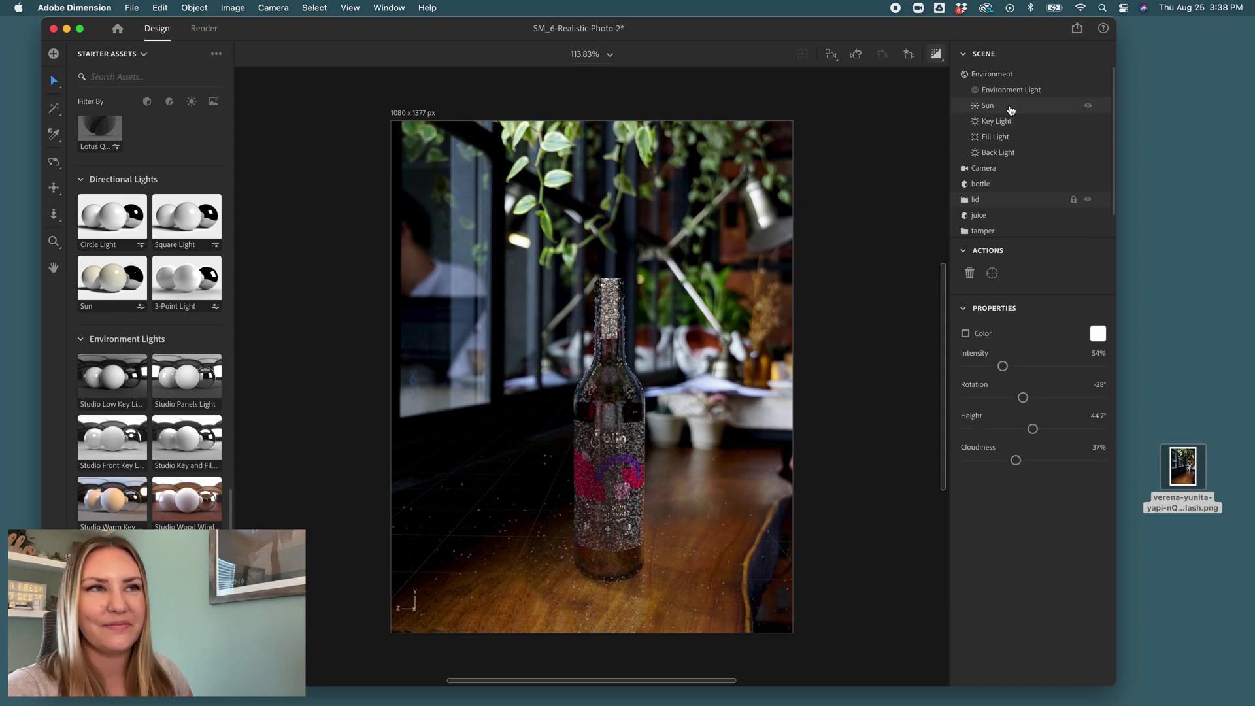
key("Delete")
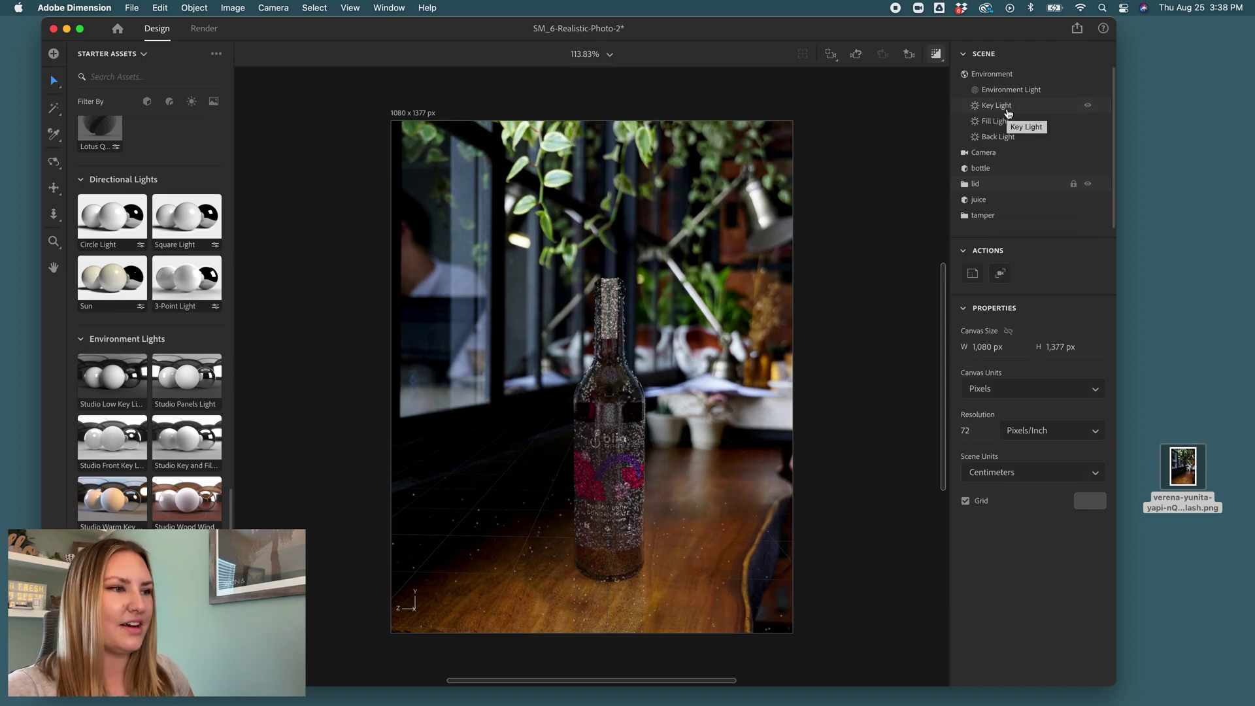
left_click(1012, 111)
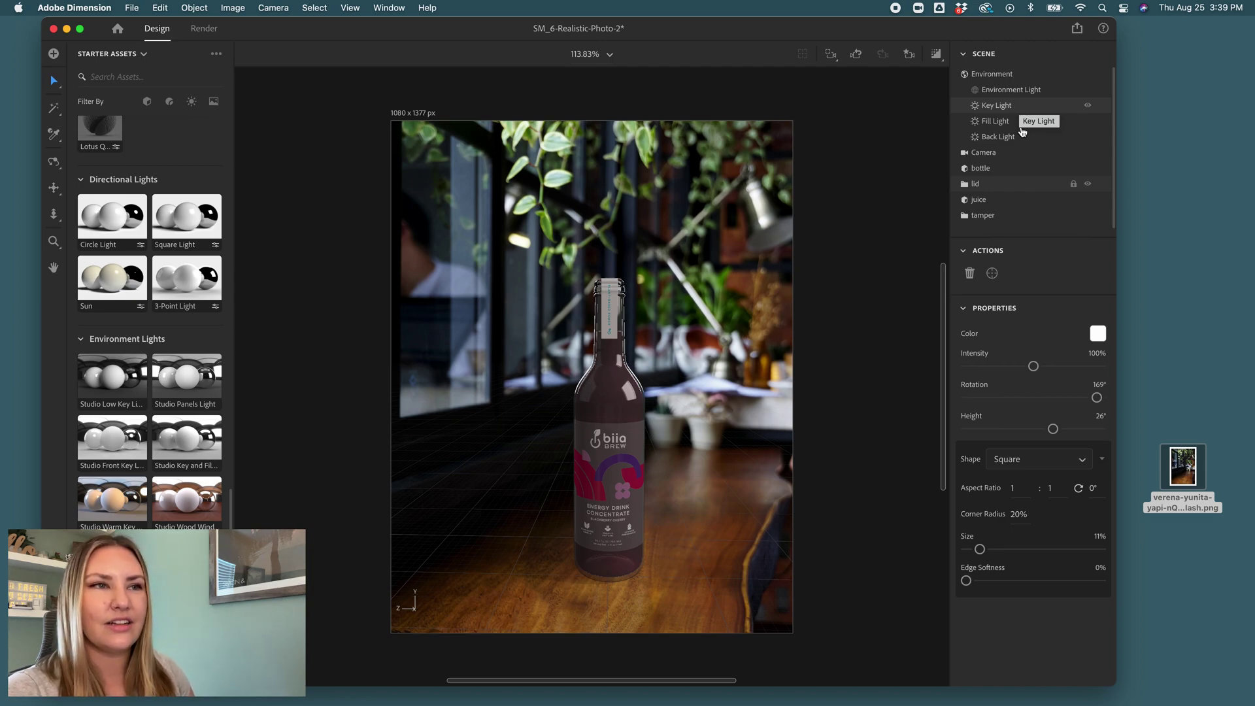
- Tint the Key Light a warm orange (EBC68E)
left_click(1097, 336)
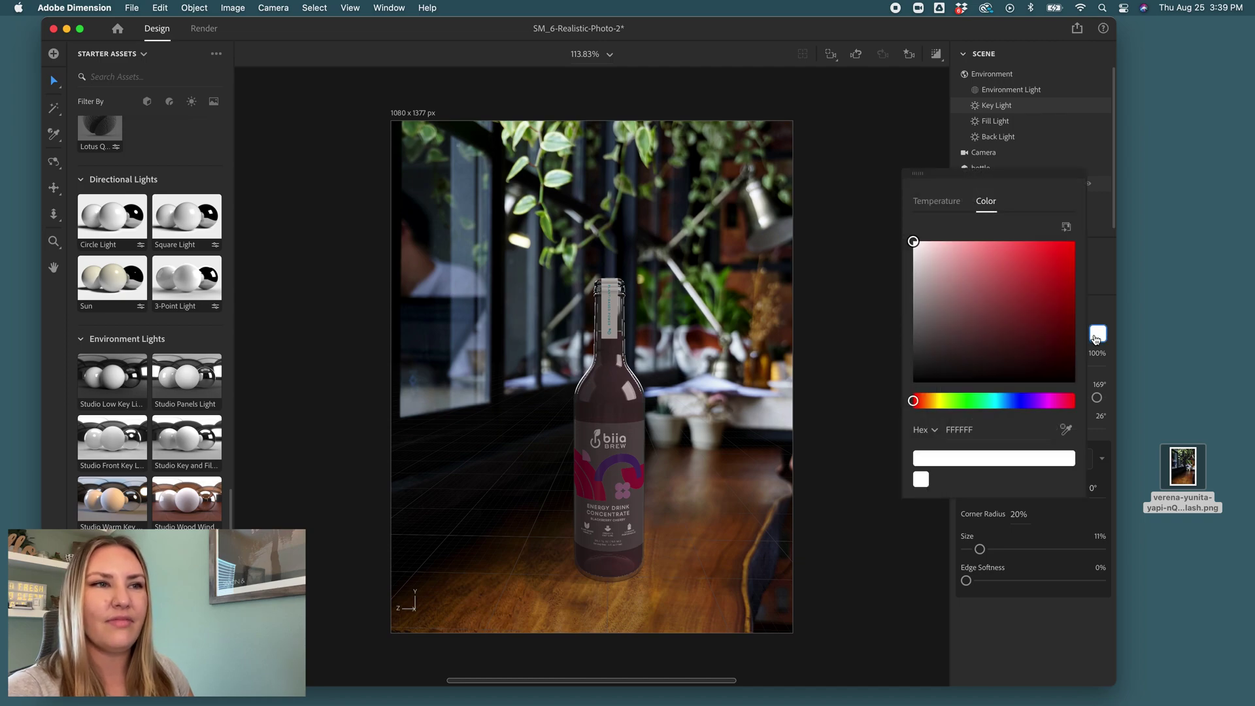
mouse_move(970, 257)
left_mouse_down()
mouse_move(961, 250)
mouse_move(978, 252)
left_mouse_up()
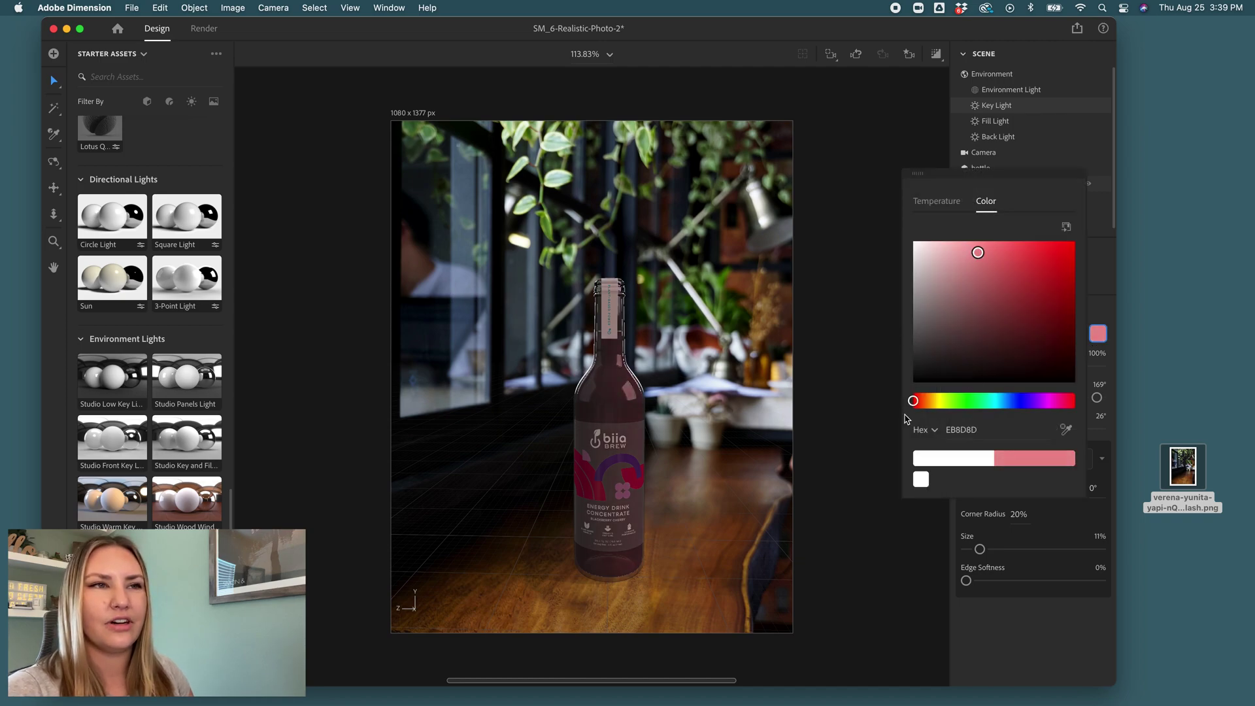
left_click_drag(914, 400, 929, 402)
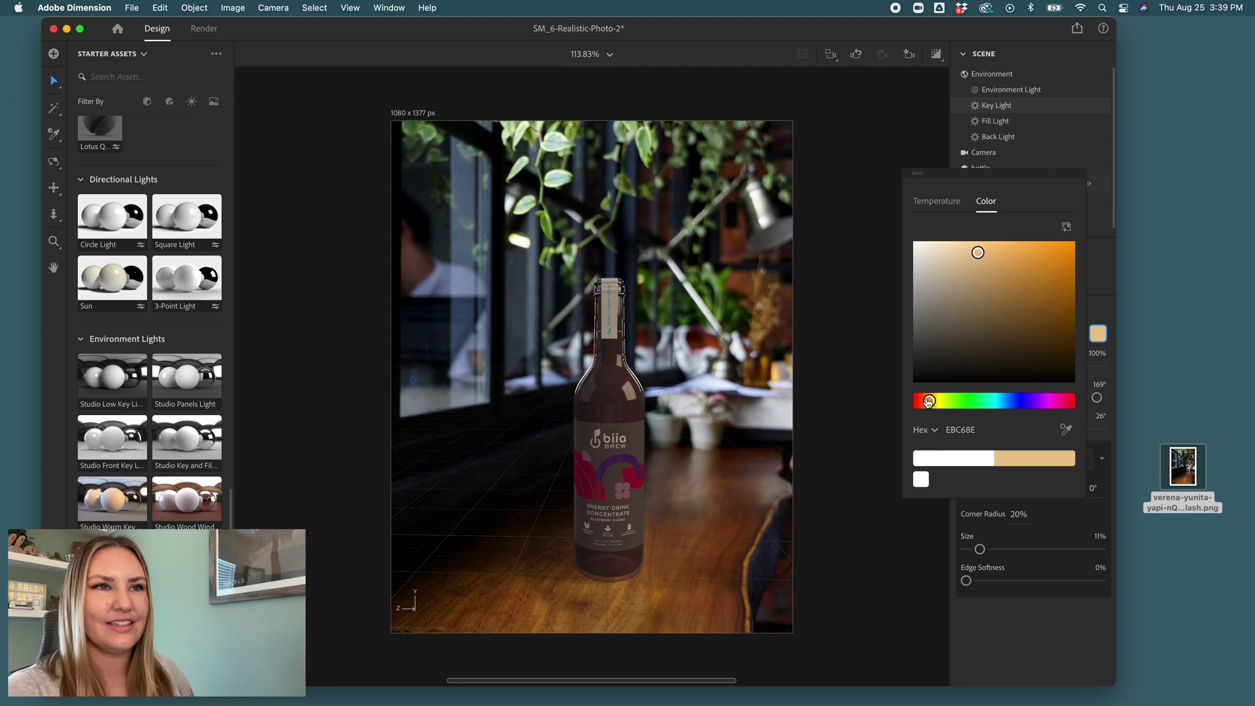
left_click(1099, 334)
- Set the Key Light to 180° rotation, 75% intensity and 66° height
left_click(994, 109)
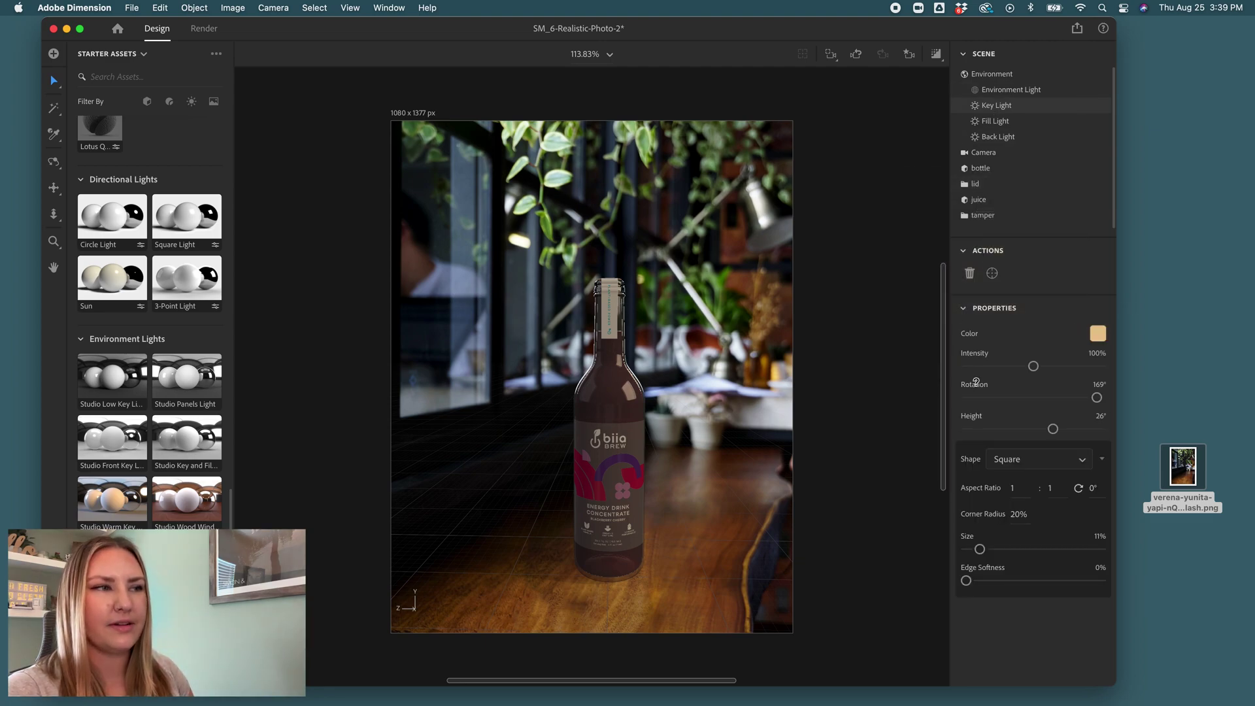
mouse_move(1097, 397)
left_mouse_down()
mouse_move(1013, 400)
mouse_move(1122, 399)
left_mouse_up()
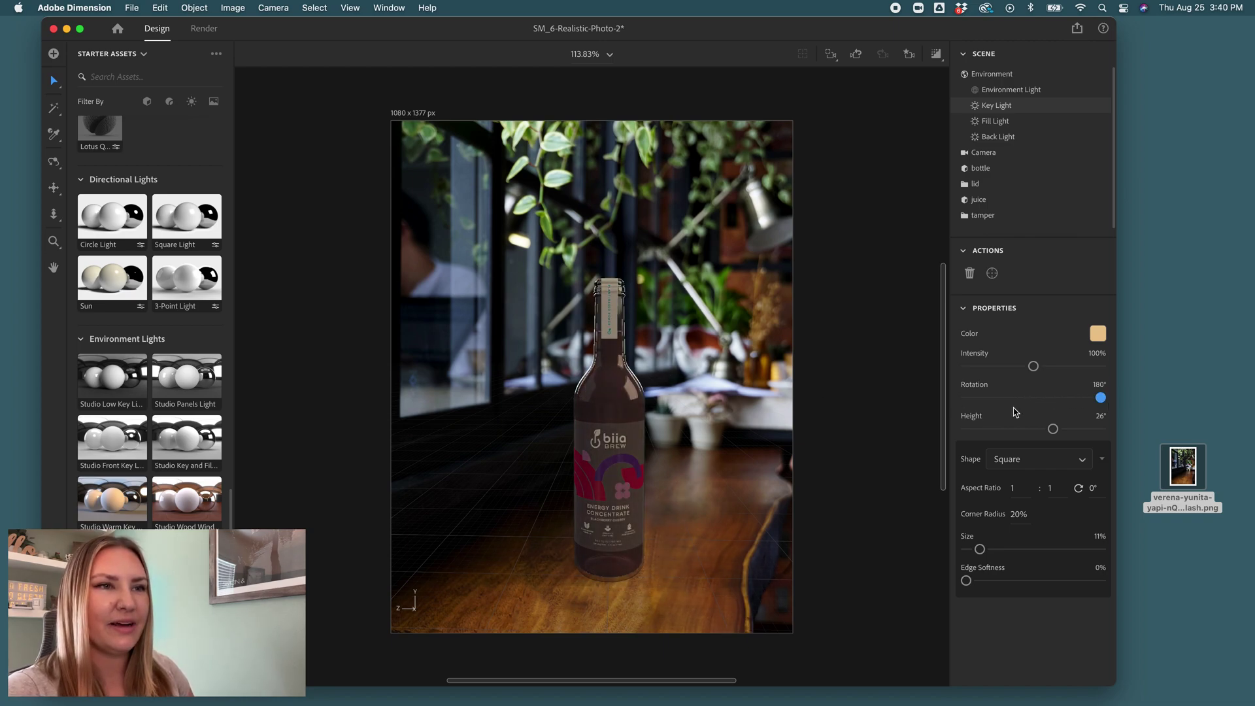
left_click_drag(1033, 366, 1016, 366)
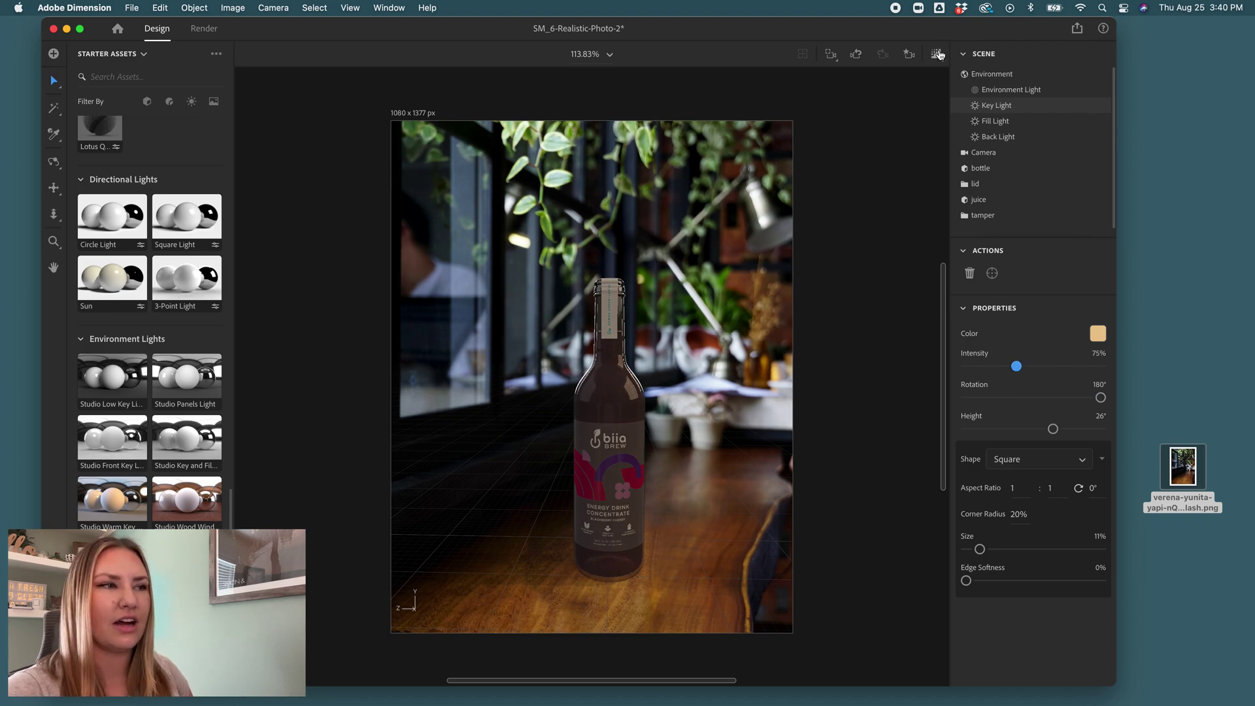
left_click(937, 55)
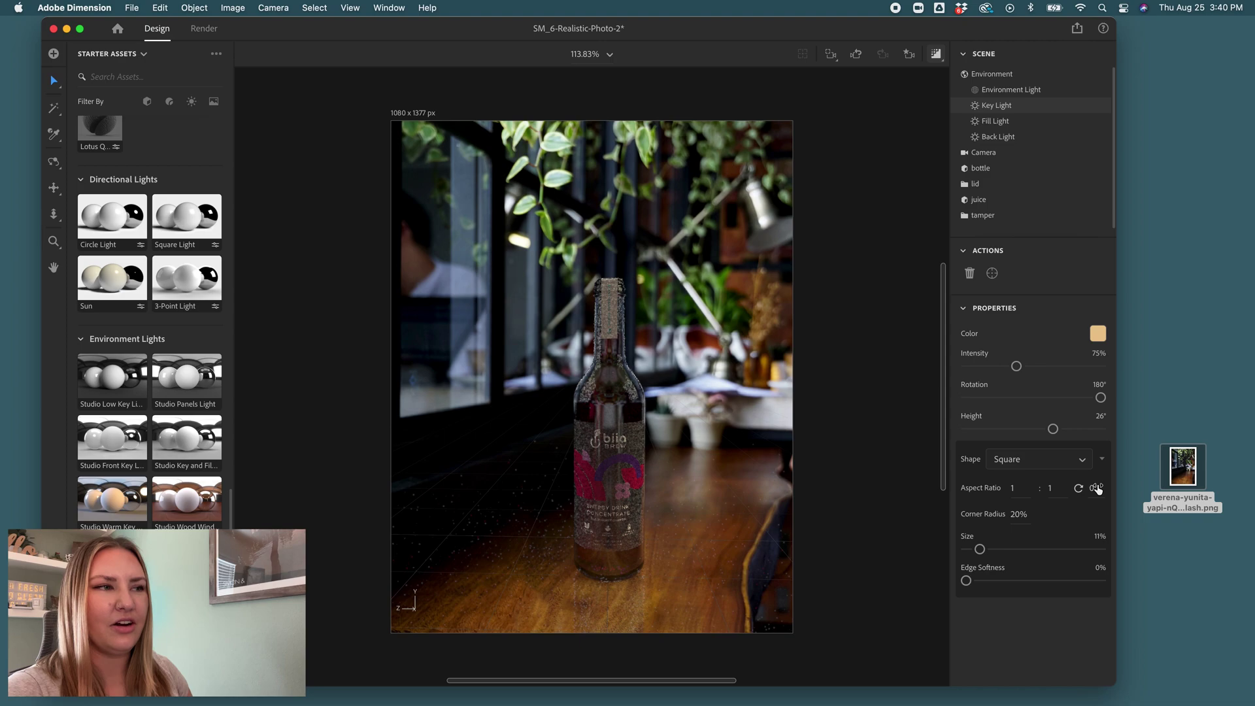
left_click_drag(1053, 432, 1083, 433)
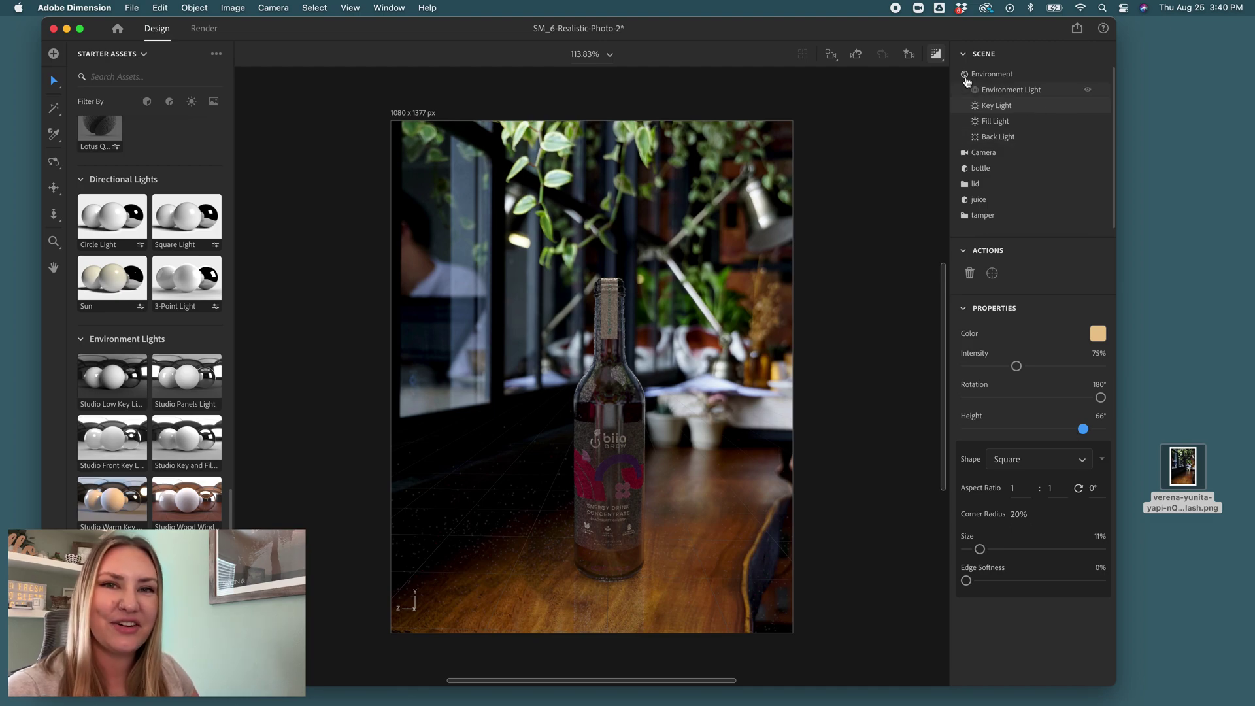
left_click(935, 57)
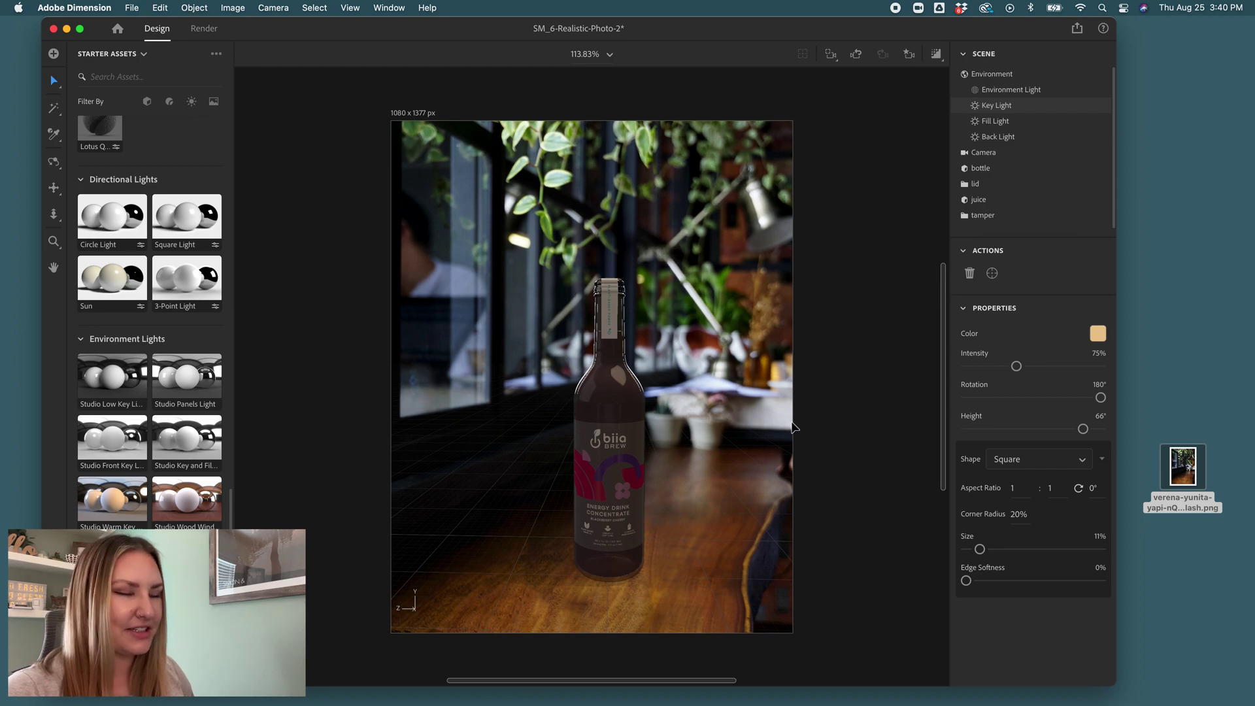
- Tint the Back Light pale blue, sampled from the photo and brightened to A9BFEB
left_click(1018, 137)
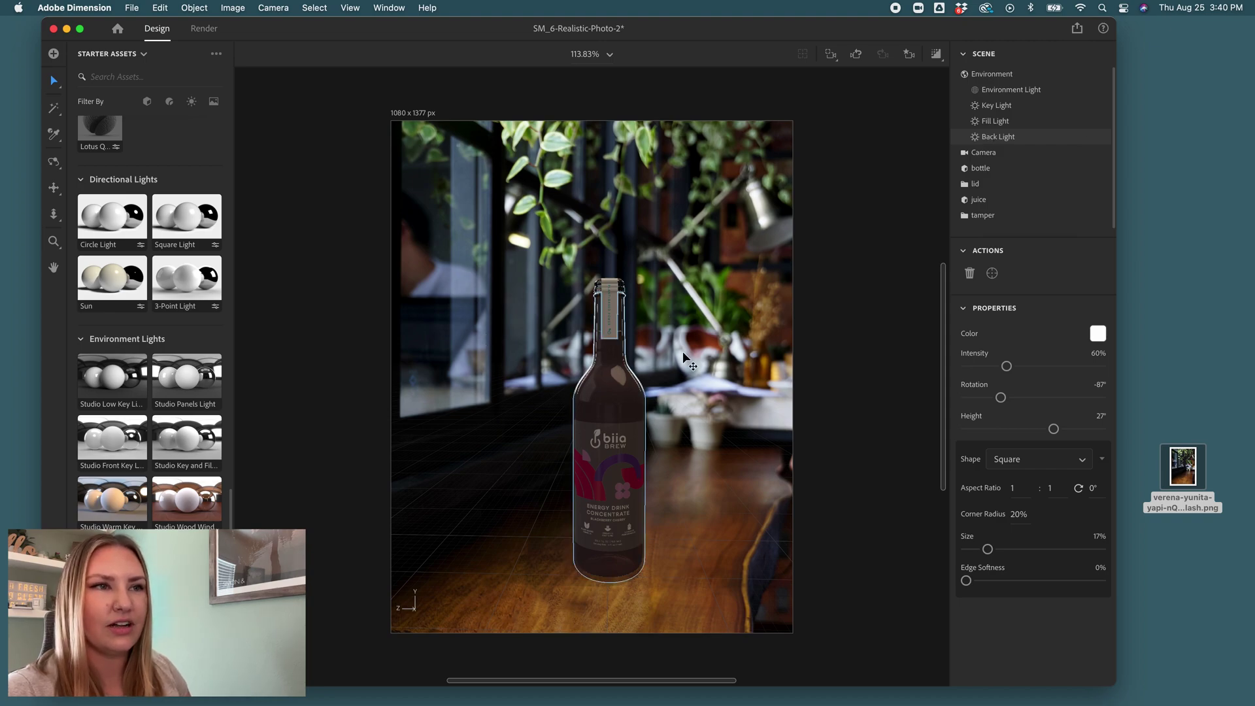
left_click(1098, 335)
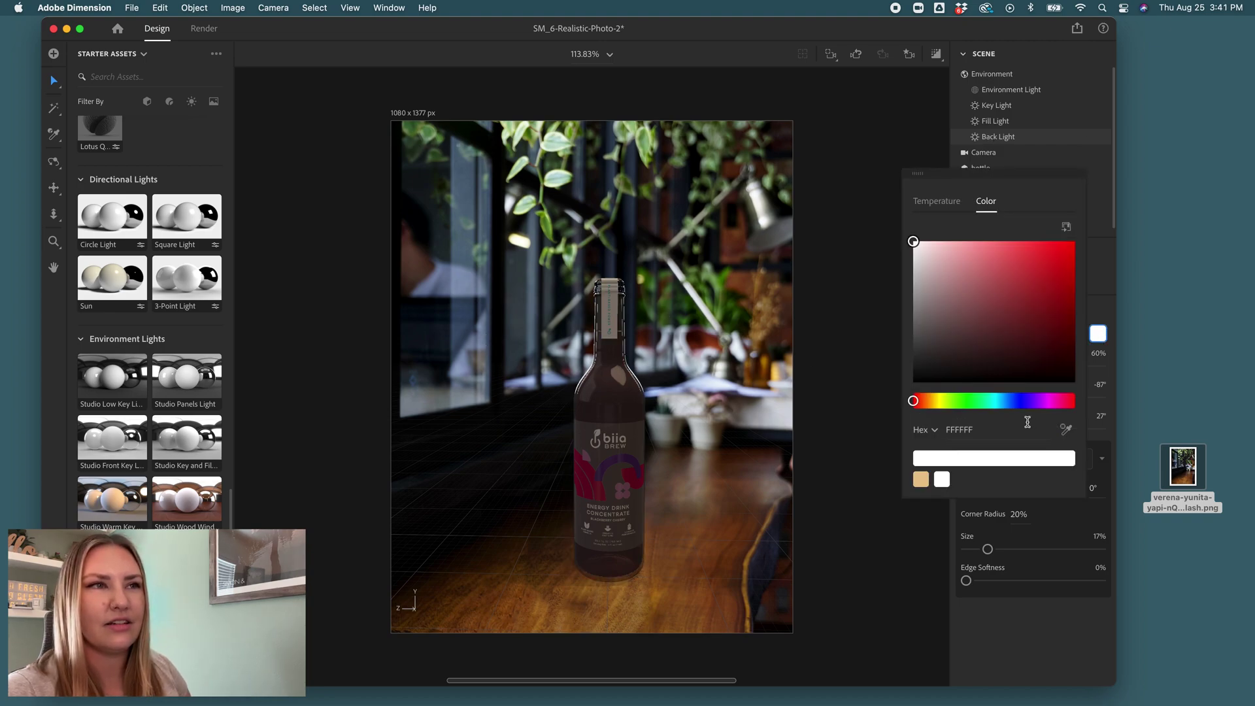
left_click_drag(991, 403, 1005, 402)
left_click_drag(929, 248, 936, 249)
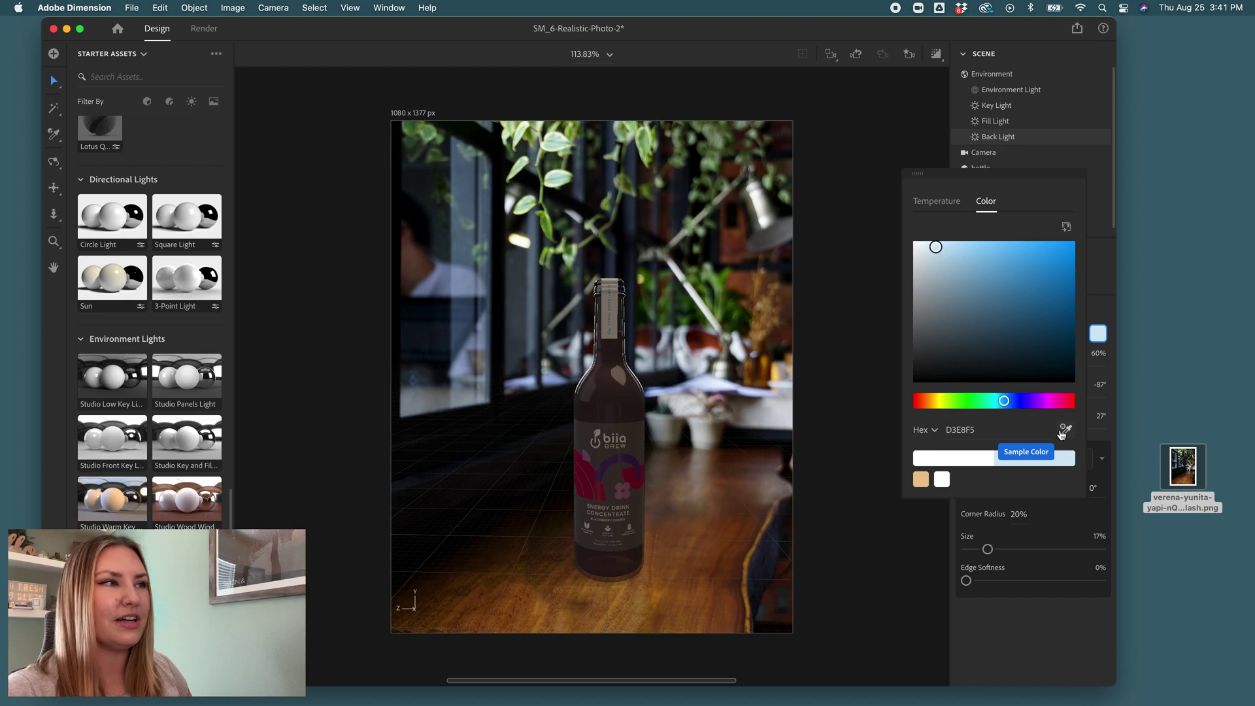
left_click(1064, 432)
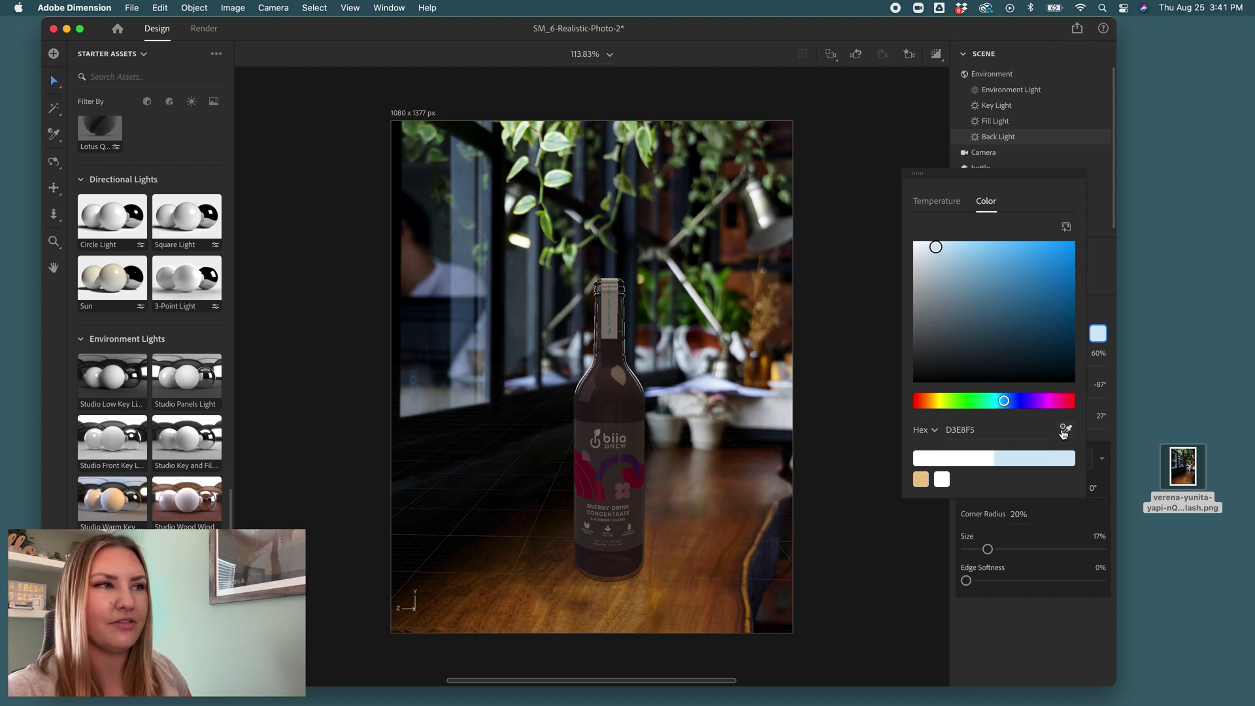
left_click(468, 274)
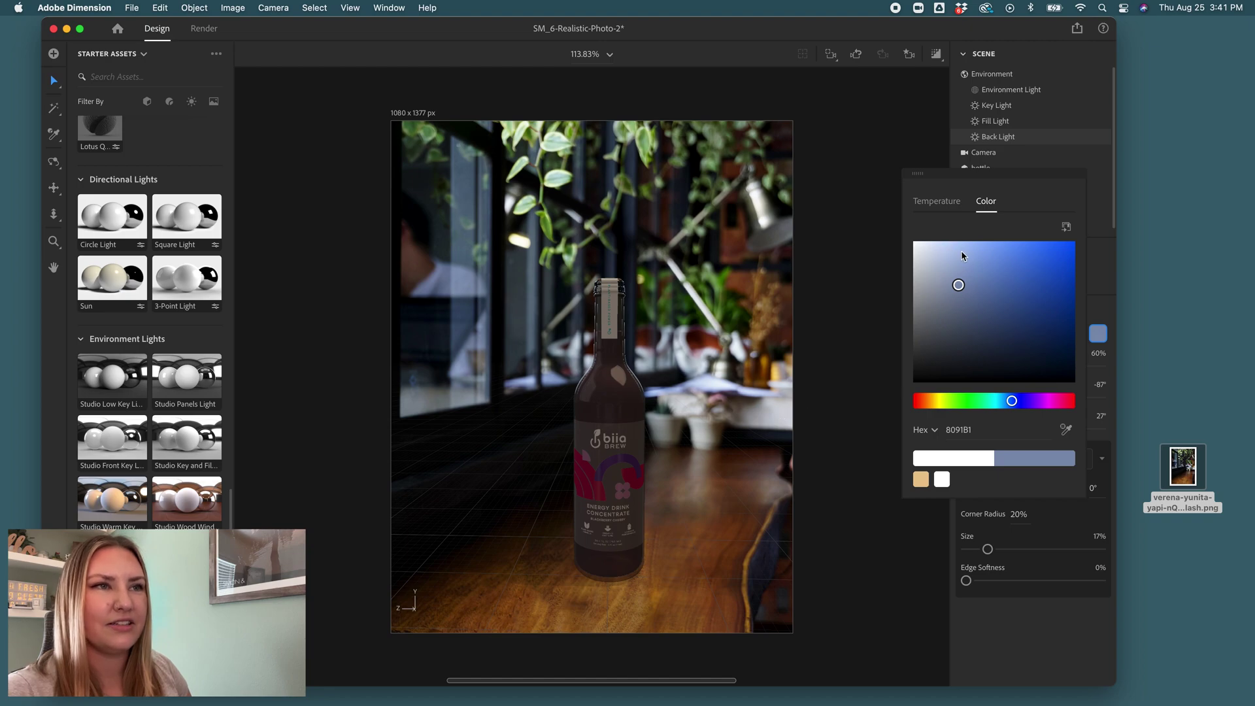
left_click_drag(962, 256, 958, 253)
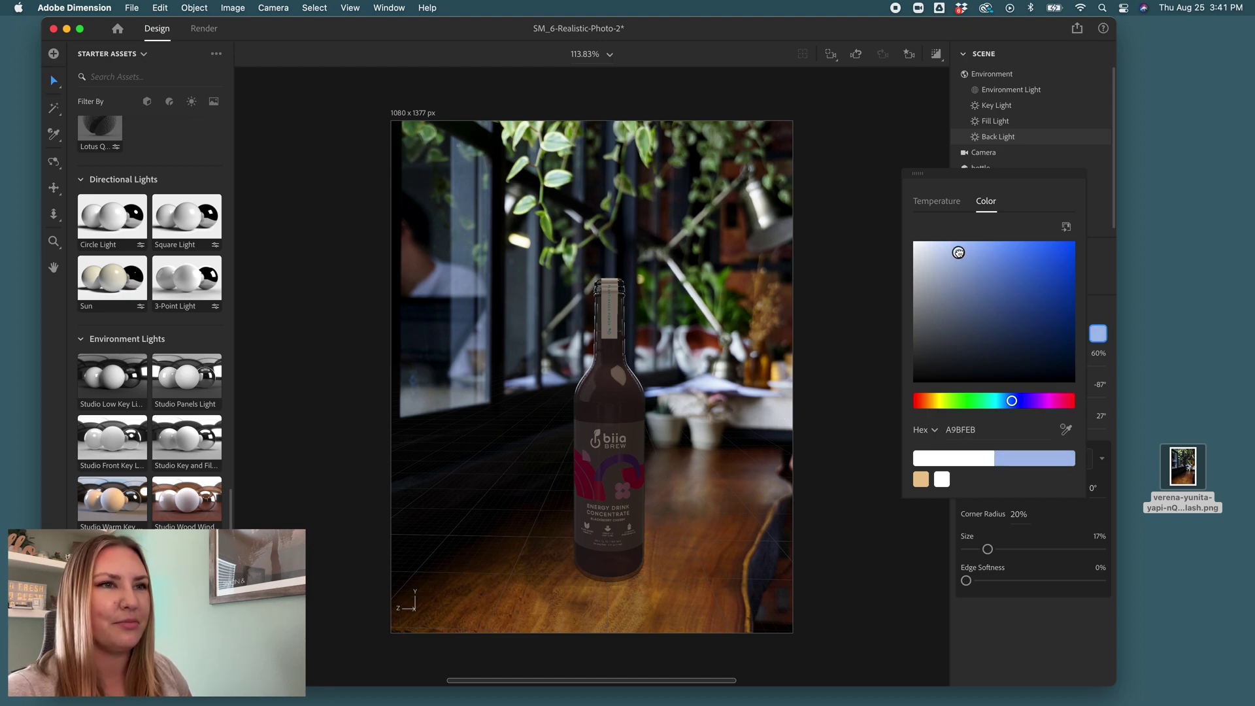
left_click(1100, 340)
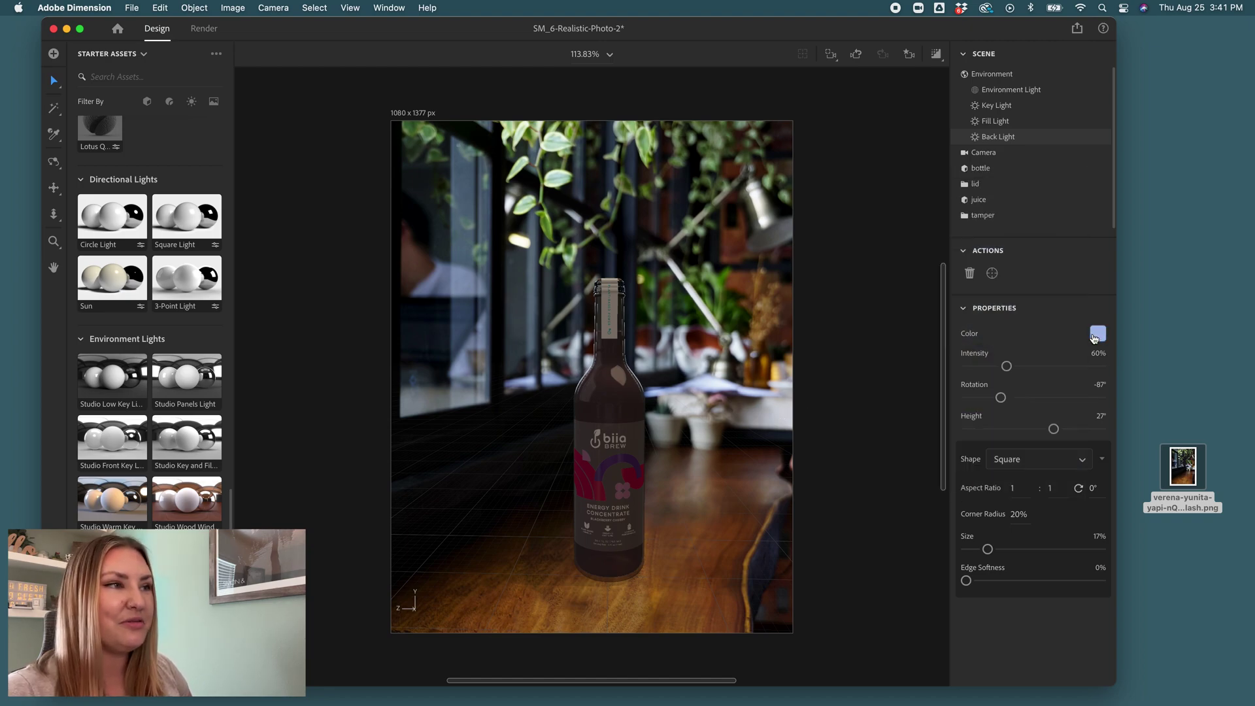
- Position the Back Light at -51° rotation and 19° height
left_click(937, 55)
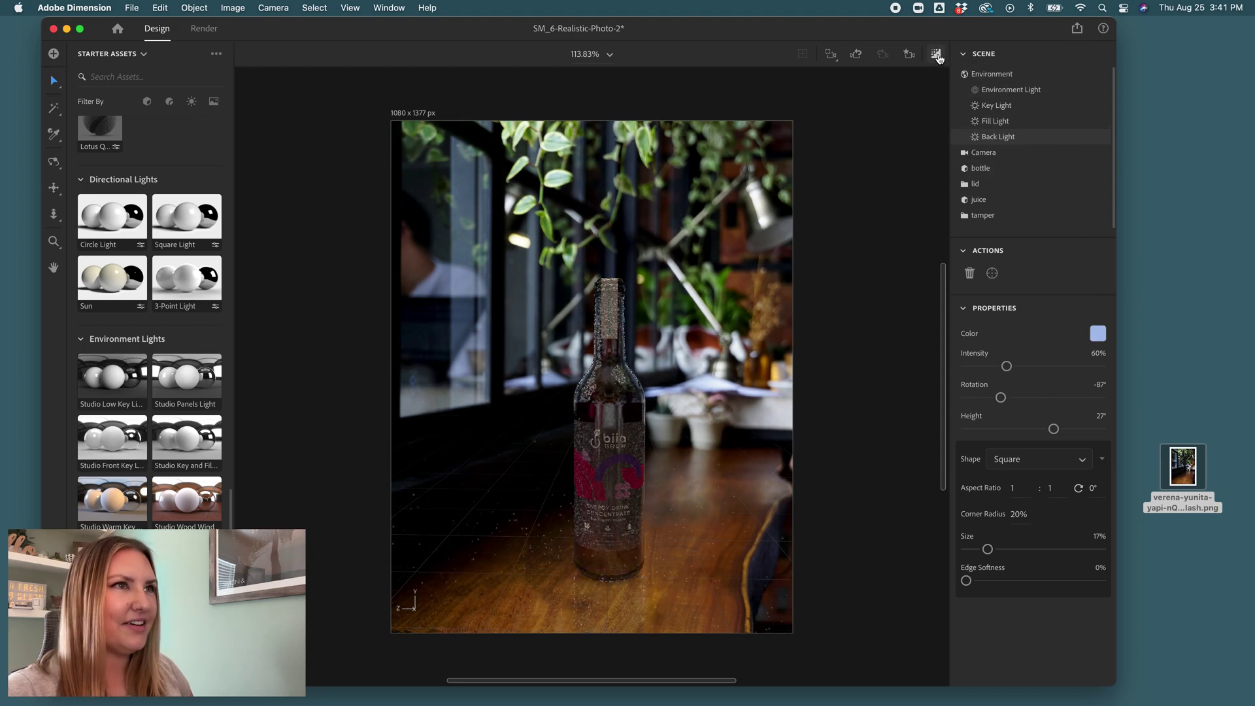
left_click(938, 56)
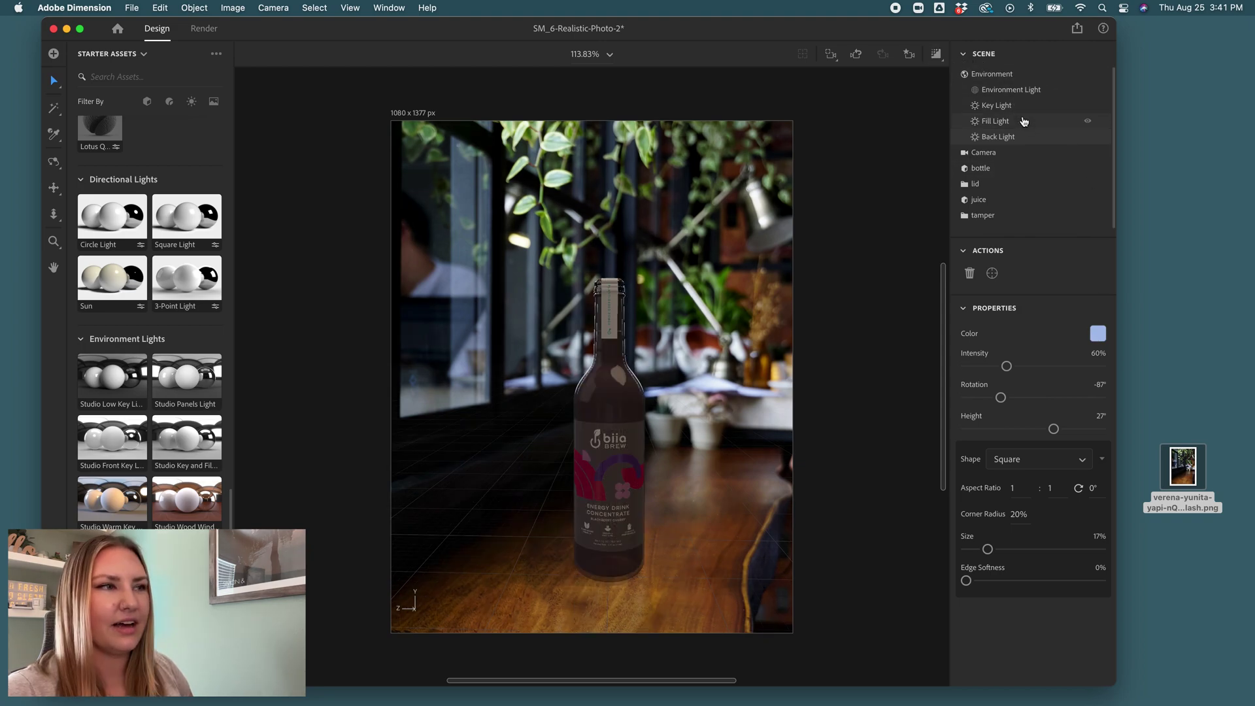
left_click_drag(1054, 429, 1015, 400)
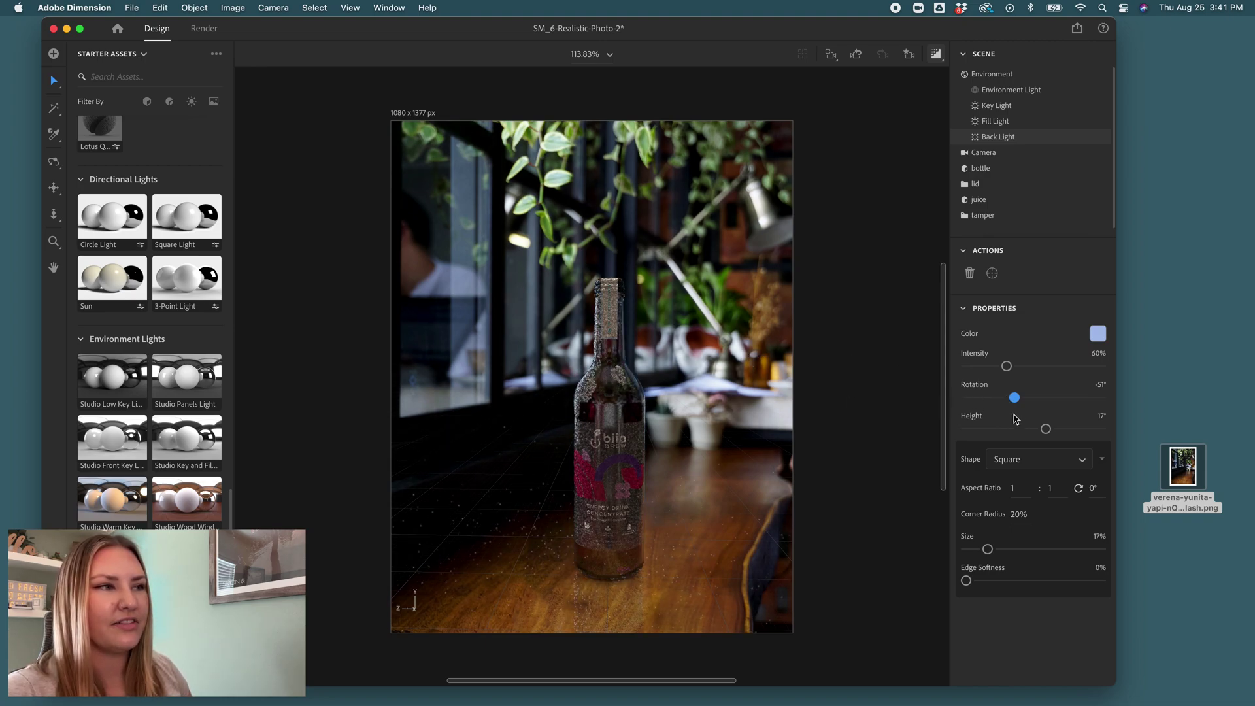
left_click_drag(1046, 429, 1050, 428)
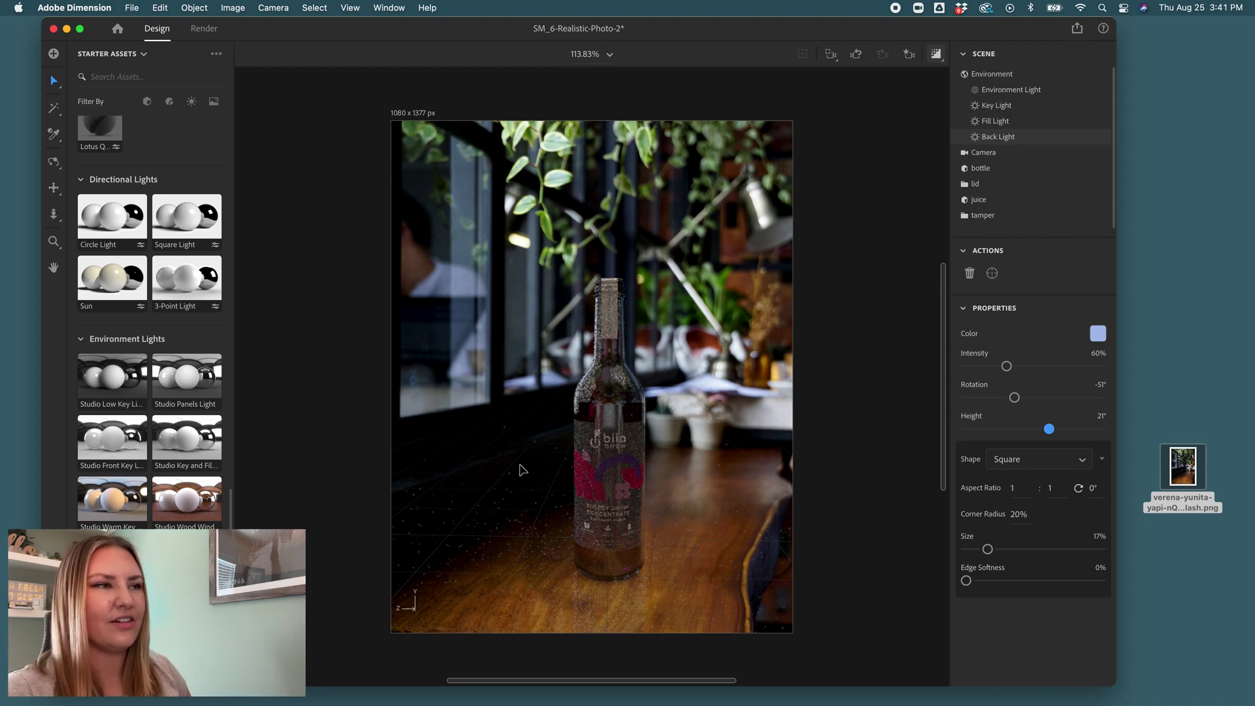
left_click_drag(1049, 429, 1045, 425)
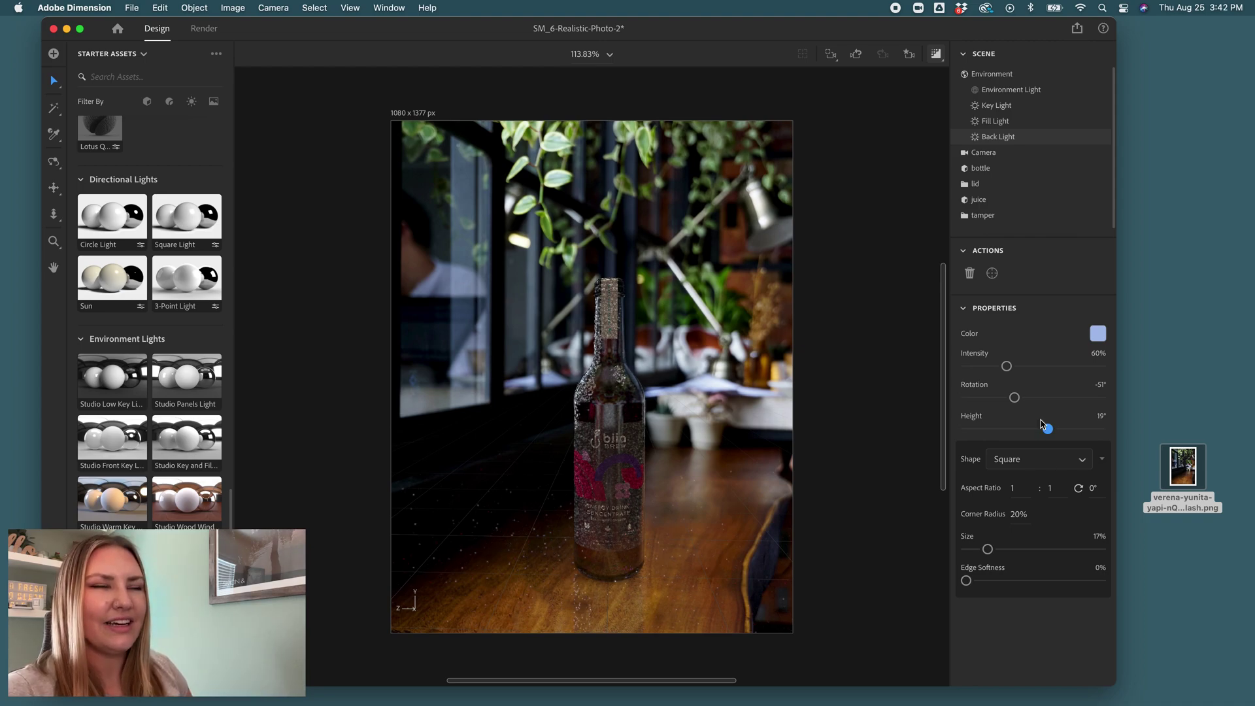
- Swing the Fill Light to -65° rotation and dim it to 15% intensity
left_click(1017, 123)
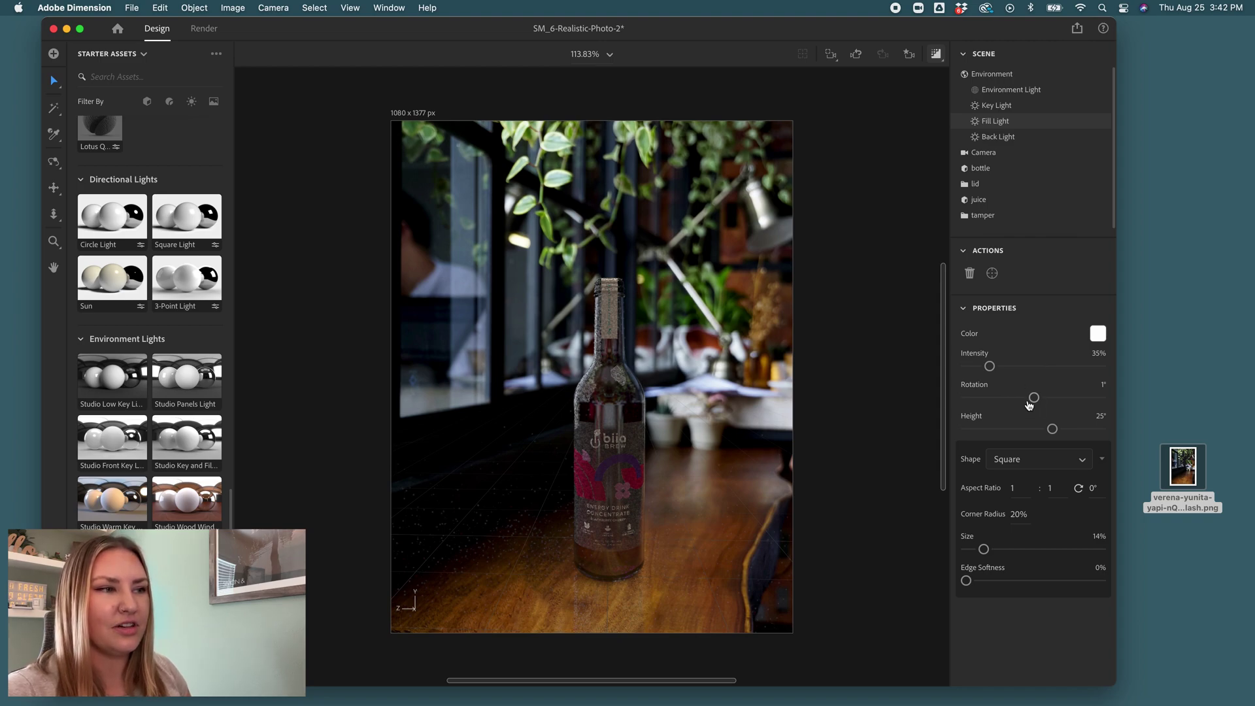
left_click_drag(1033, 398, 1080, 409)
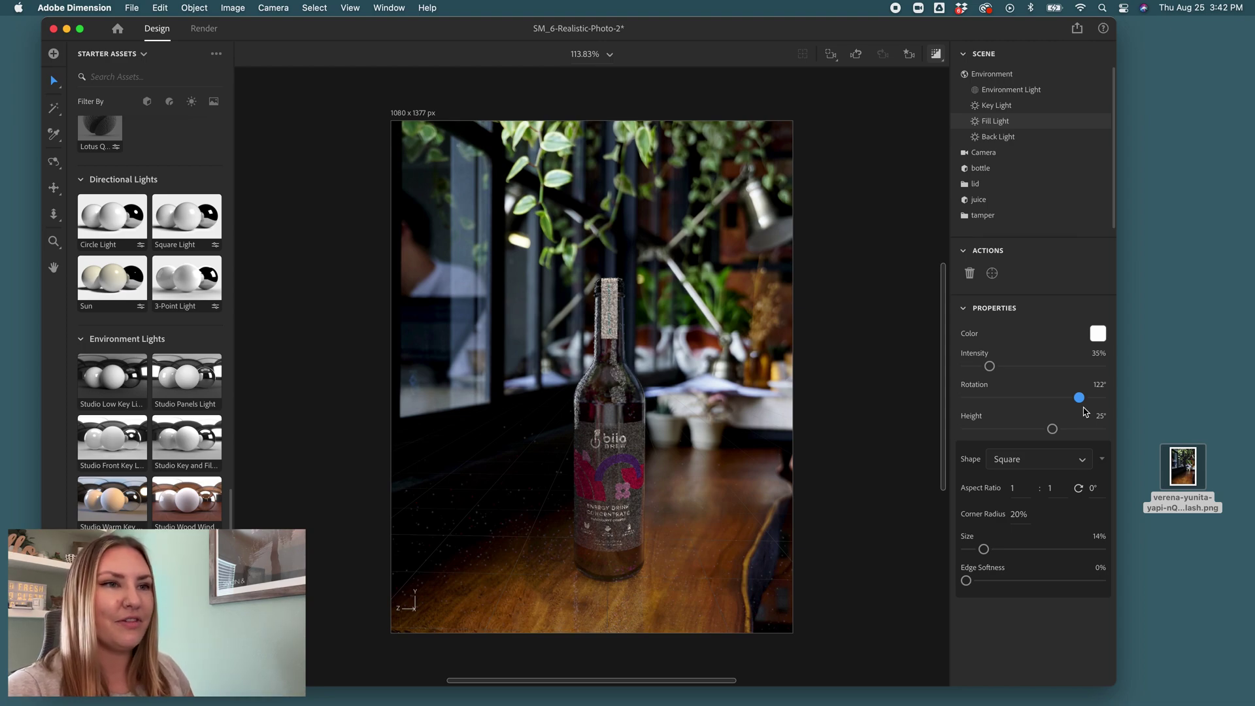
left_click_drag(1079, 398, 1052, 403)
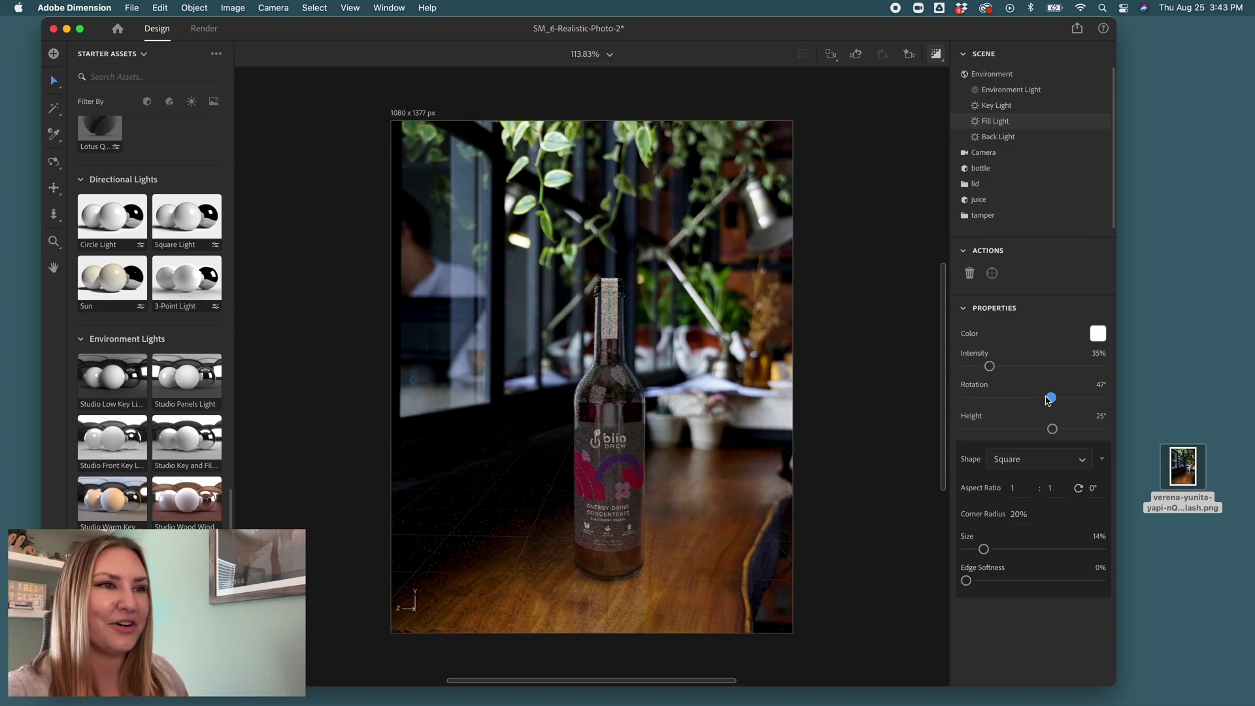
left_click_drag(989, 367, 976, 367)
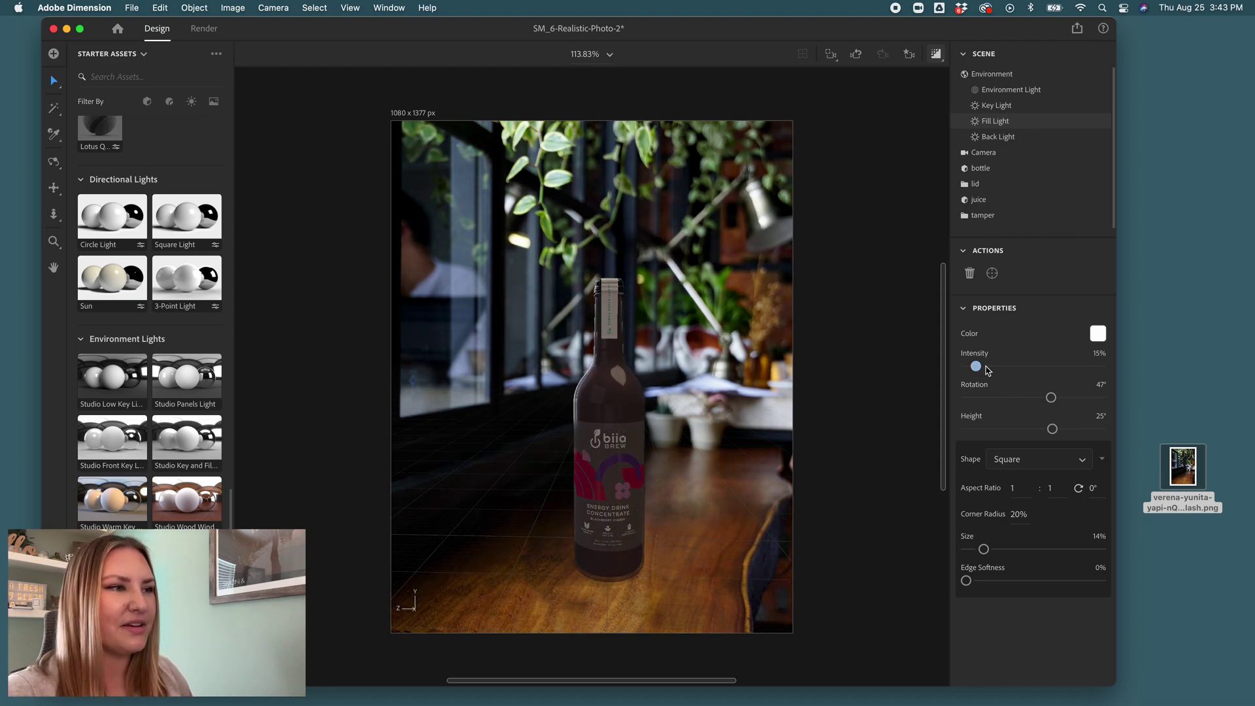
left_click_drag(1051, 397, 1009, 398)
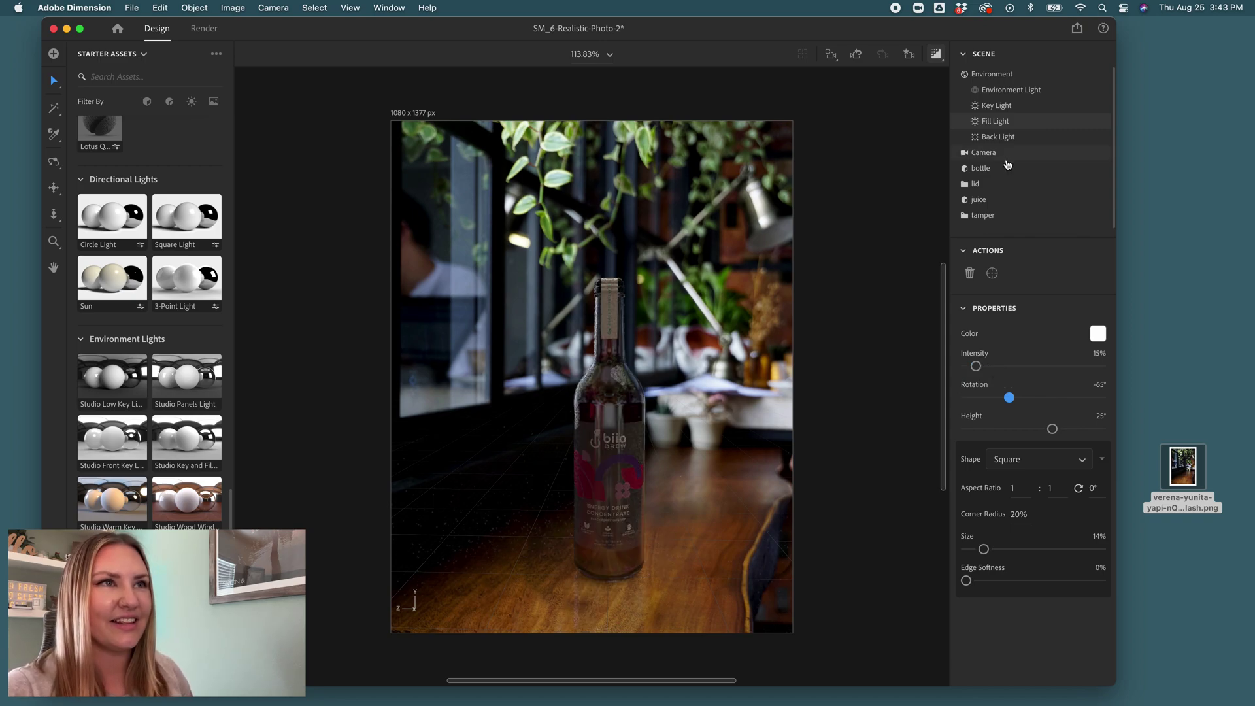
- Raise the Environment's ground reflection opacity from 17% to 22%
left_click(991, 78)
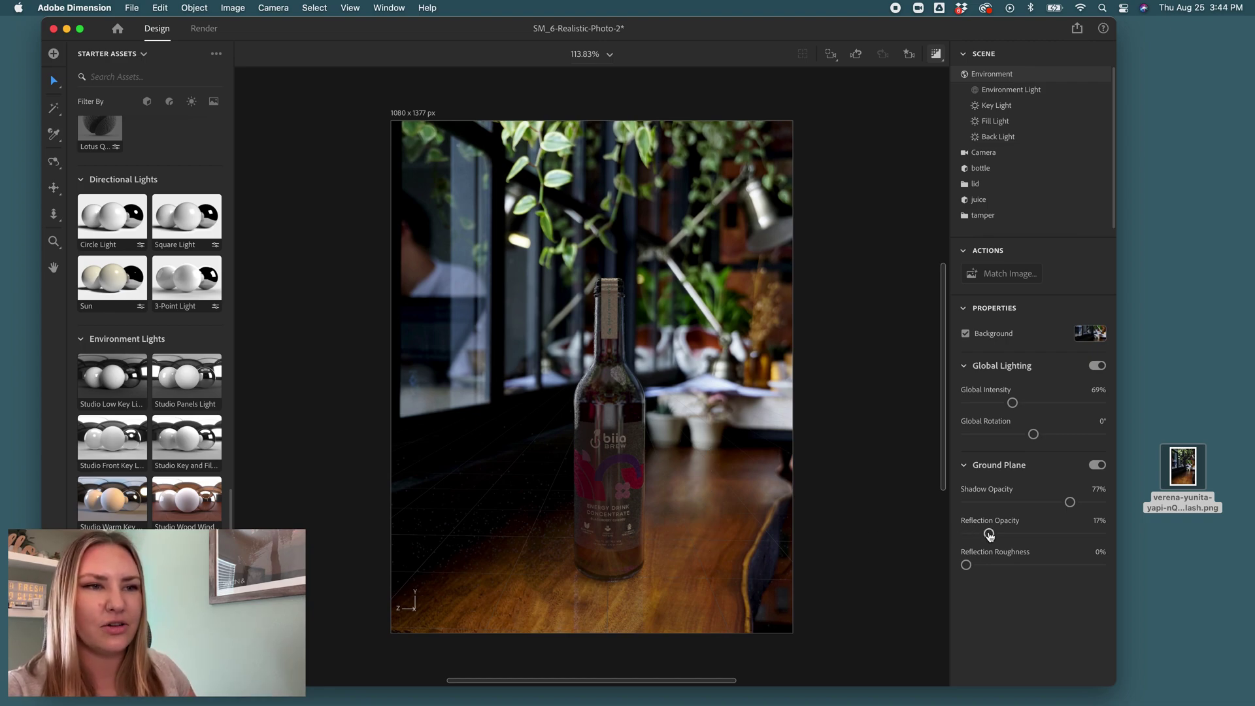
left_click_drag(989, 533, 1027, 537)
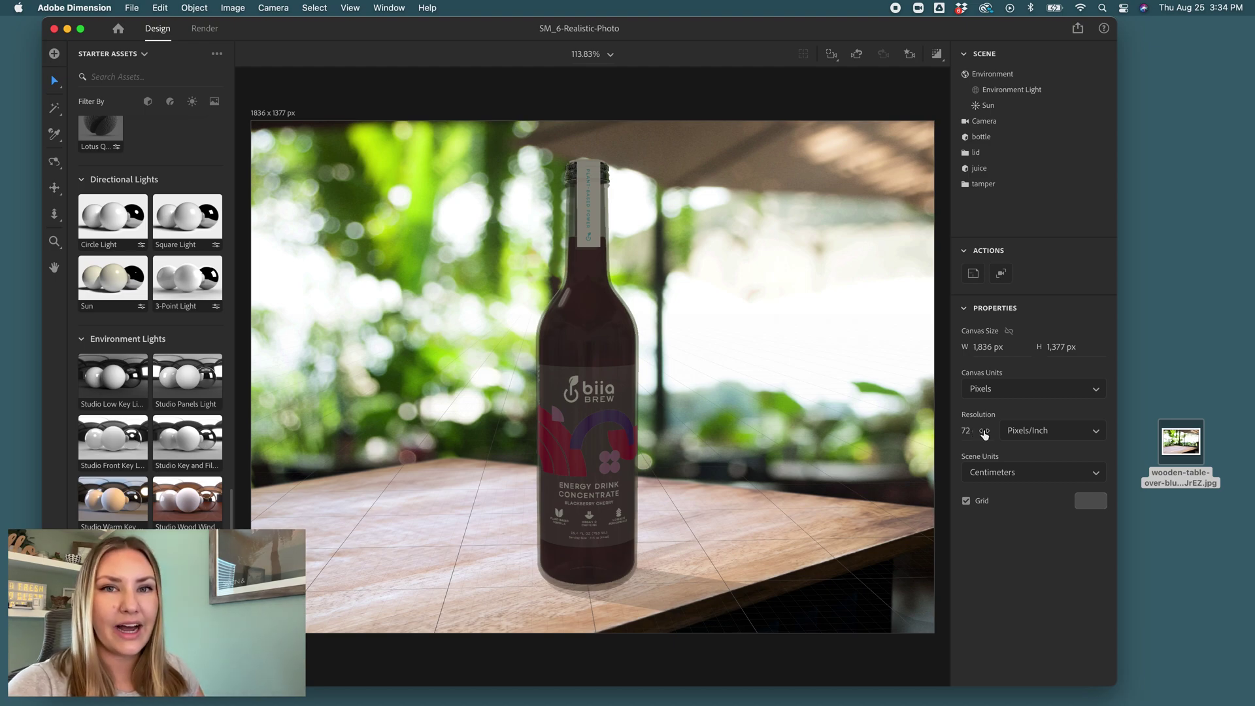
- Change the document resolution from 72 to 300 pixels per inch
left_click(974, 434)
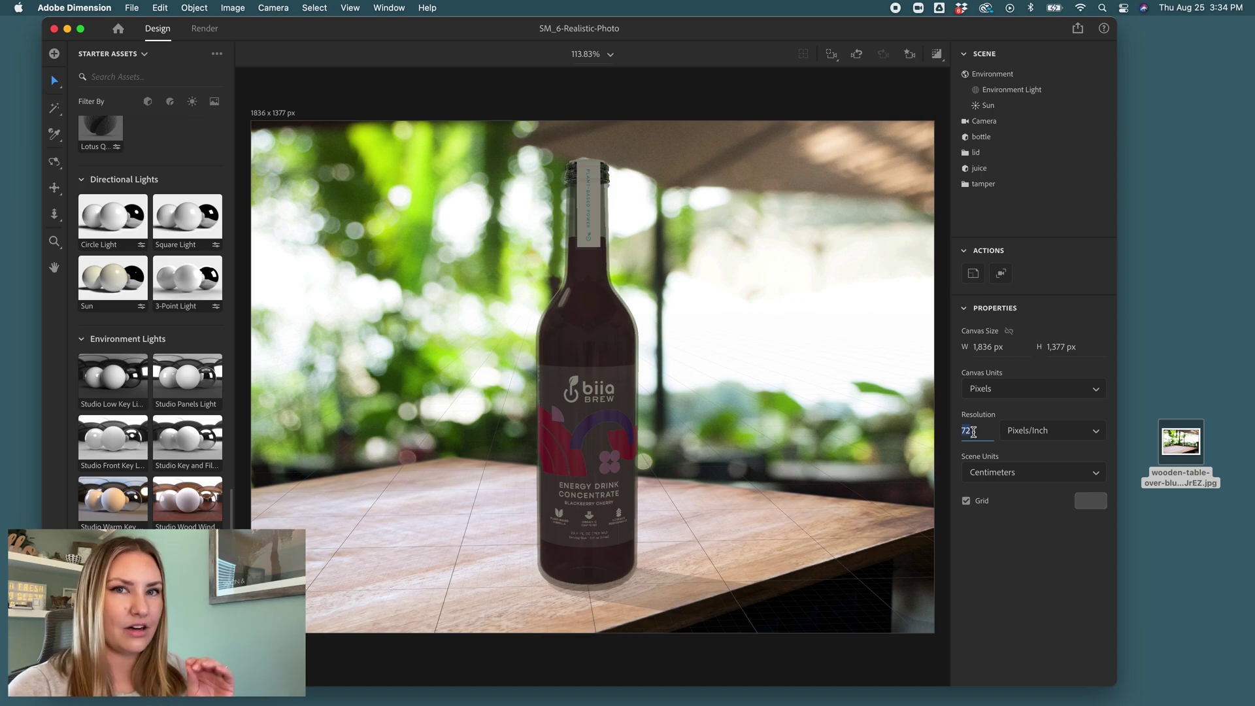
type("300")
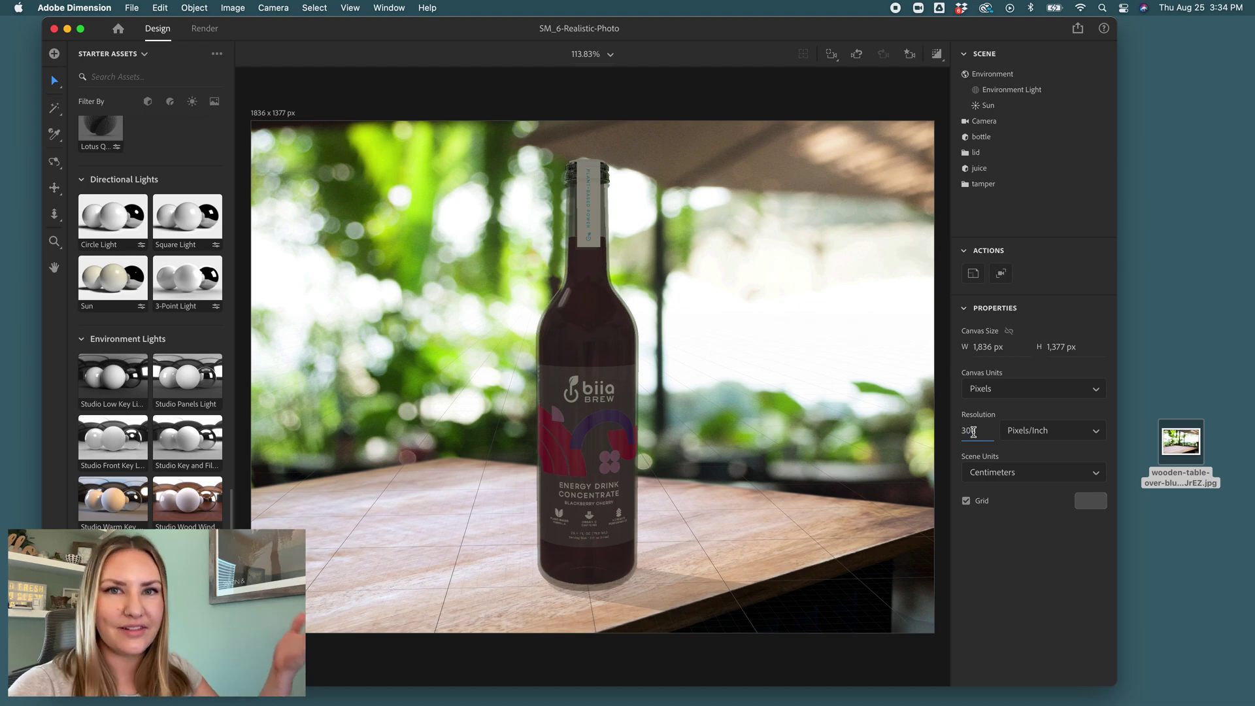